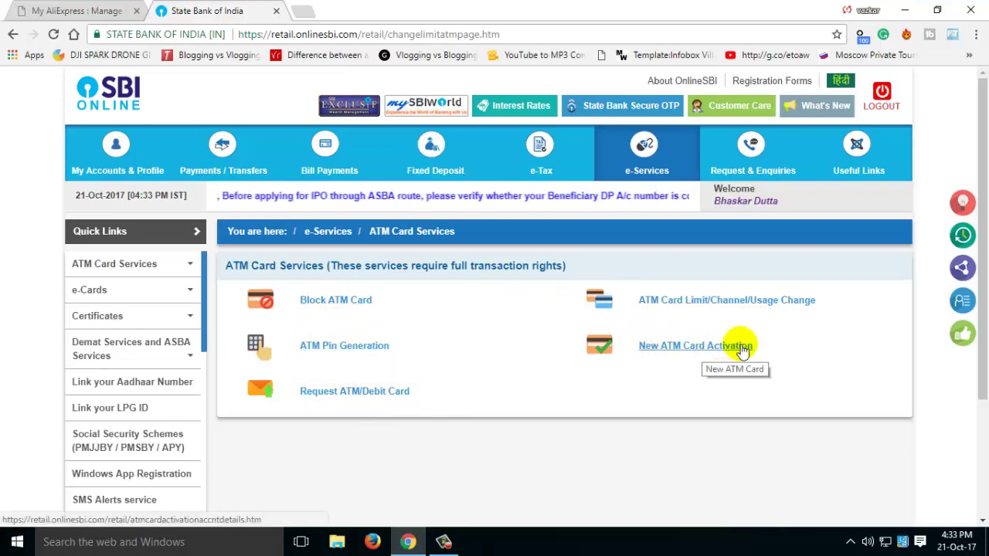
Step: Bring up the ATM Card Services page, which lists options such as Request ATM/Debit Card
click(335, 391)
Step: On the debit card request form, tick the secondary savings account and enter the cardholder's name
drag(983, 159, 982, 306)
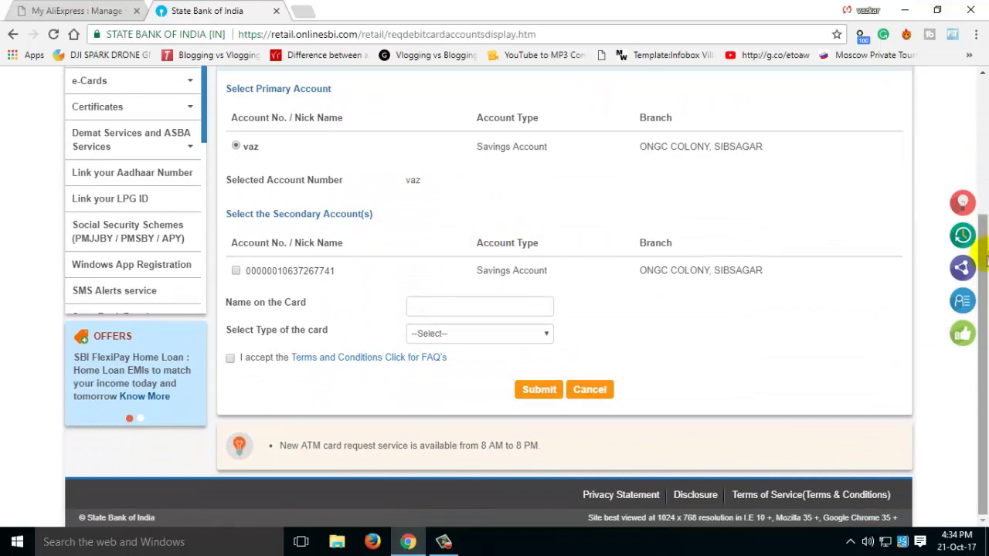
click(236, 271)
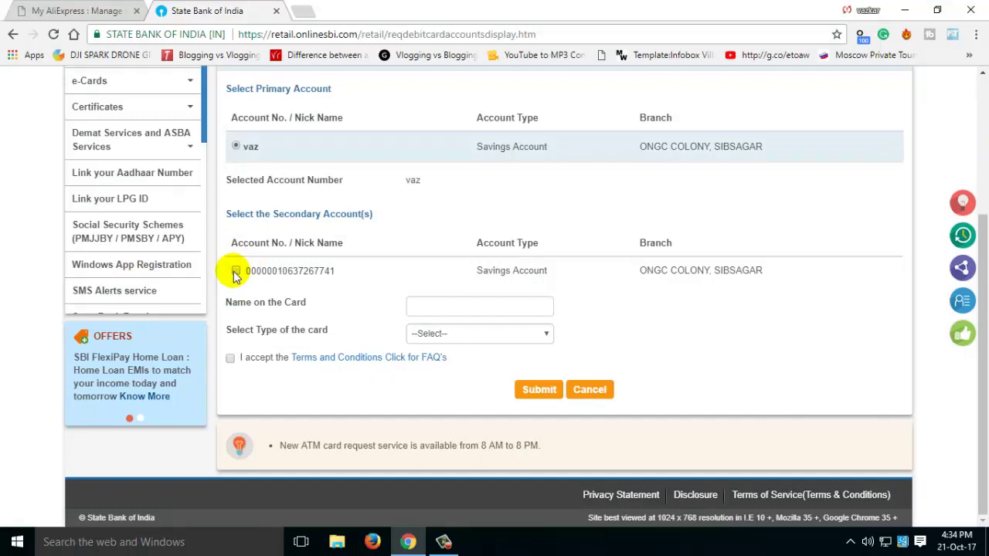
click(460, 309)
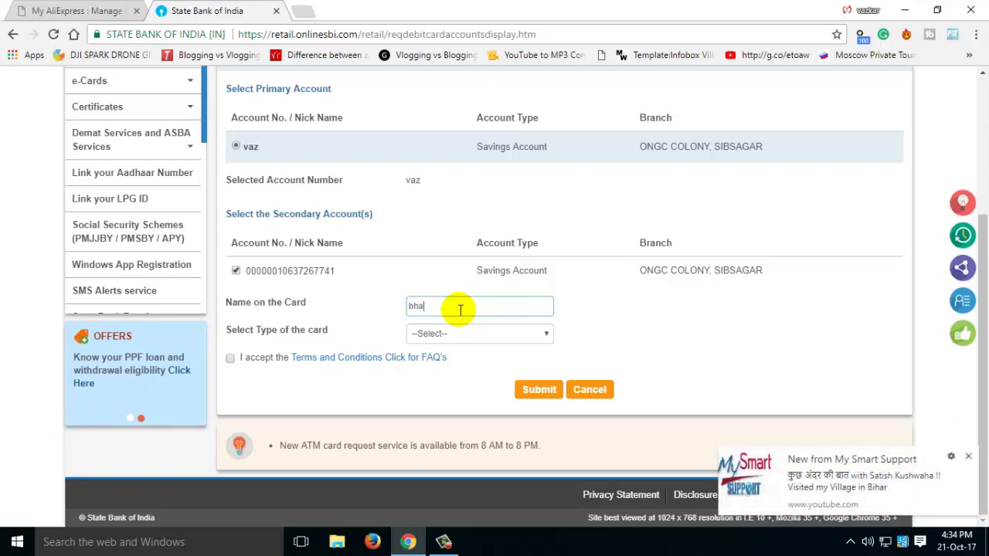
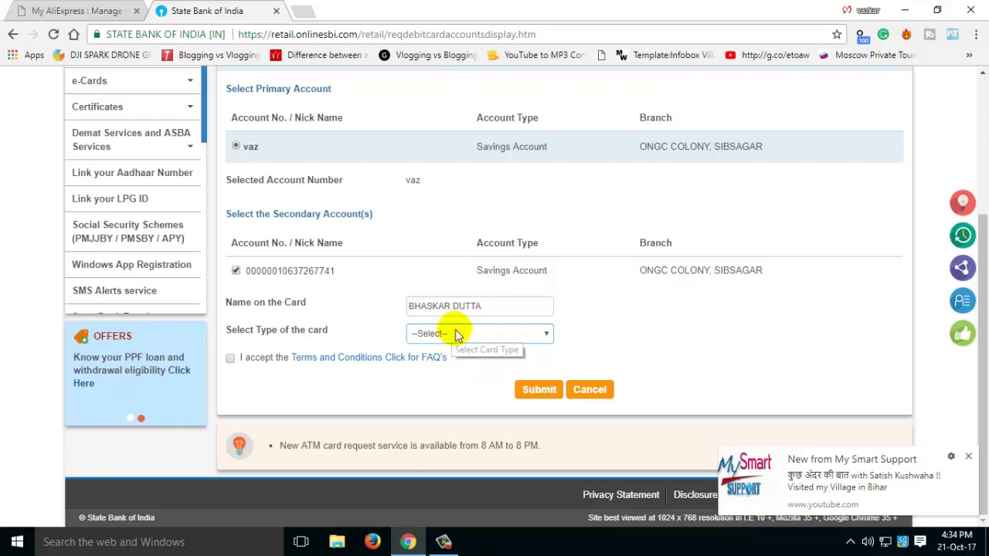
click(452, 335)
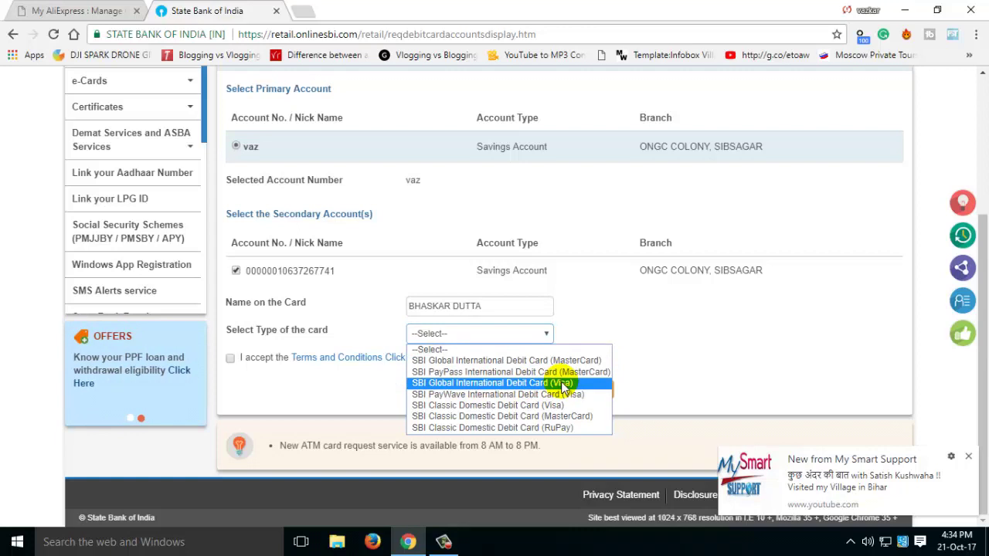
click(968, 457)
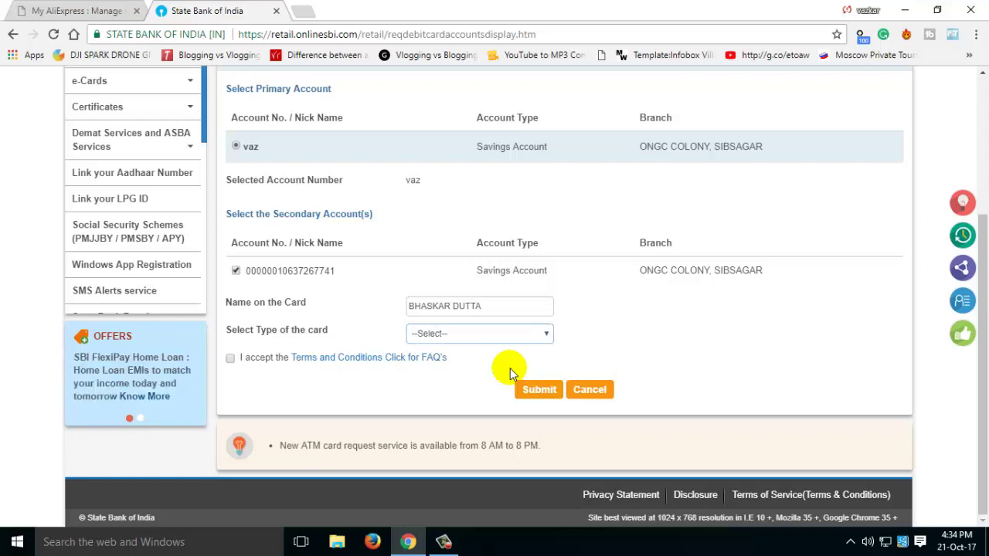
Step: Choose SBI Global International Debit Card (Visa), accept the terms, and submit the request
click(459, 333)
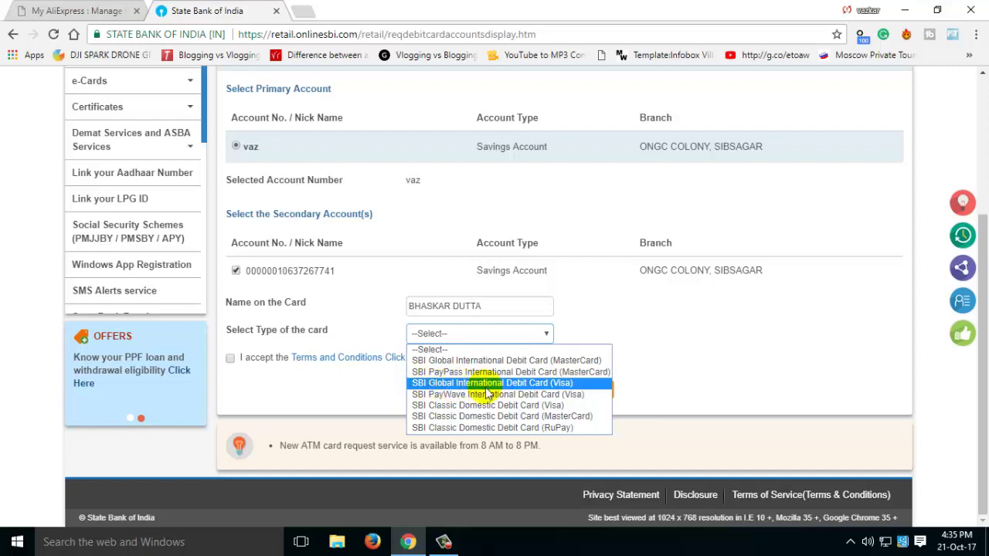
click(519, 383)
click(230, 358)
click(538, 389)
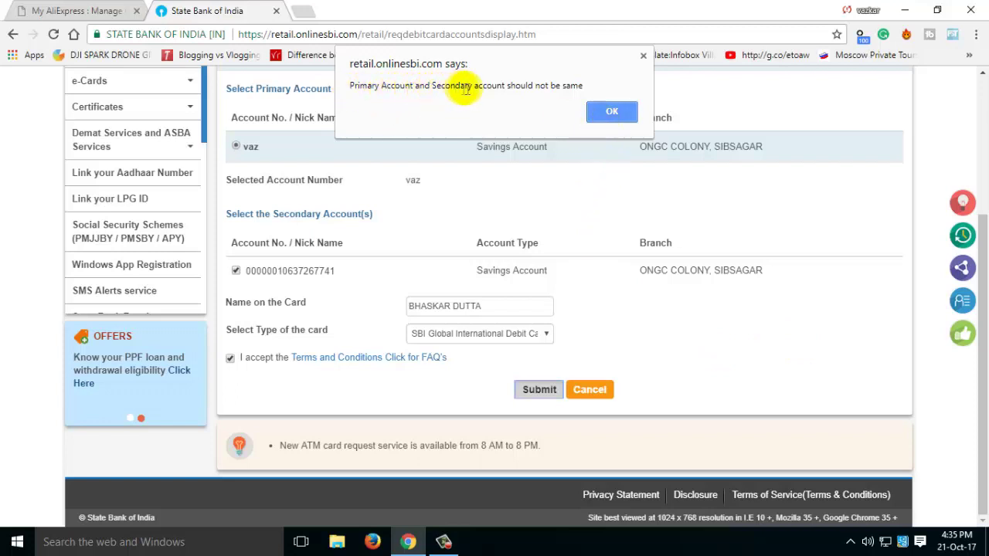
Step: After the accounts-must-differ warning, untick the duplicate secondary account and resubmit the request
click(611, 112)
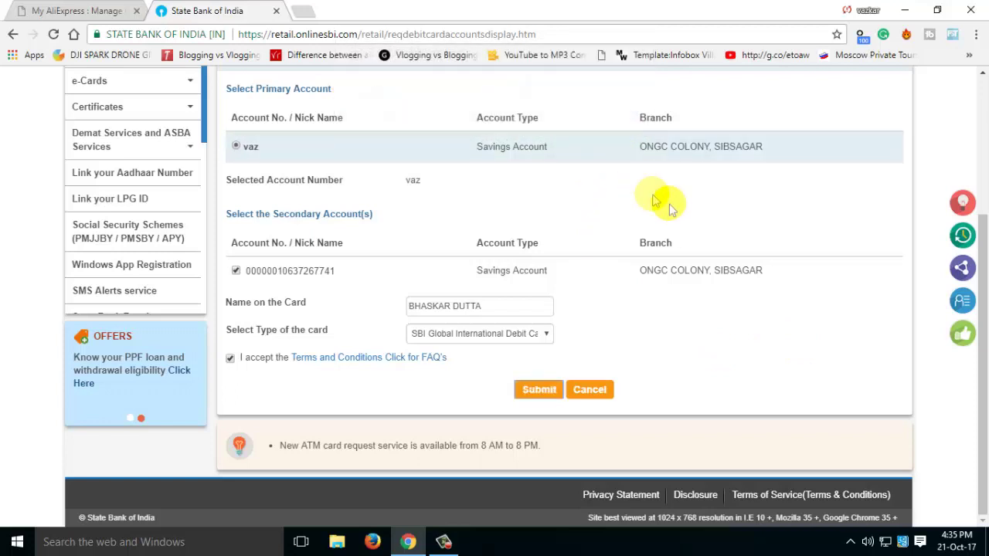
scroll(669, 206, up, 2)
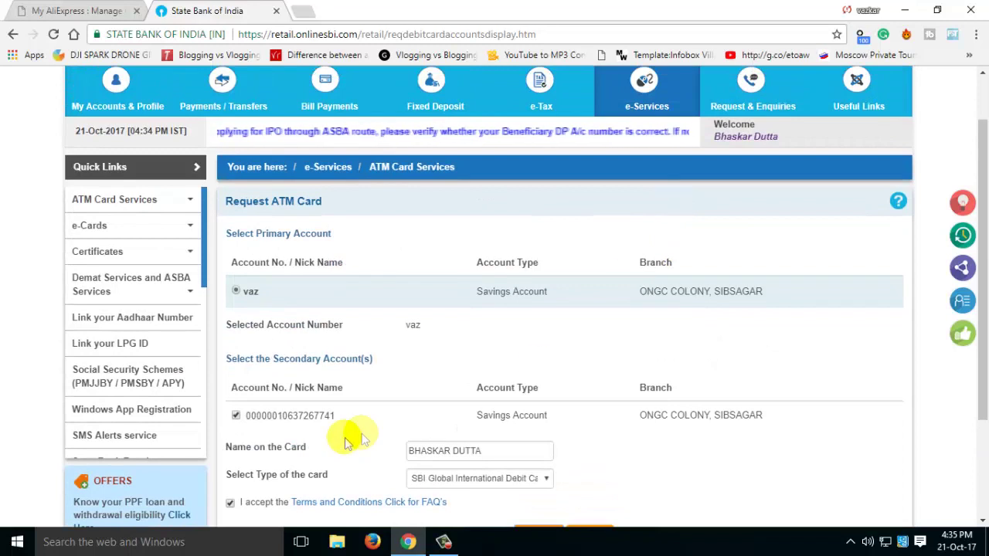
click(236, 415)
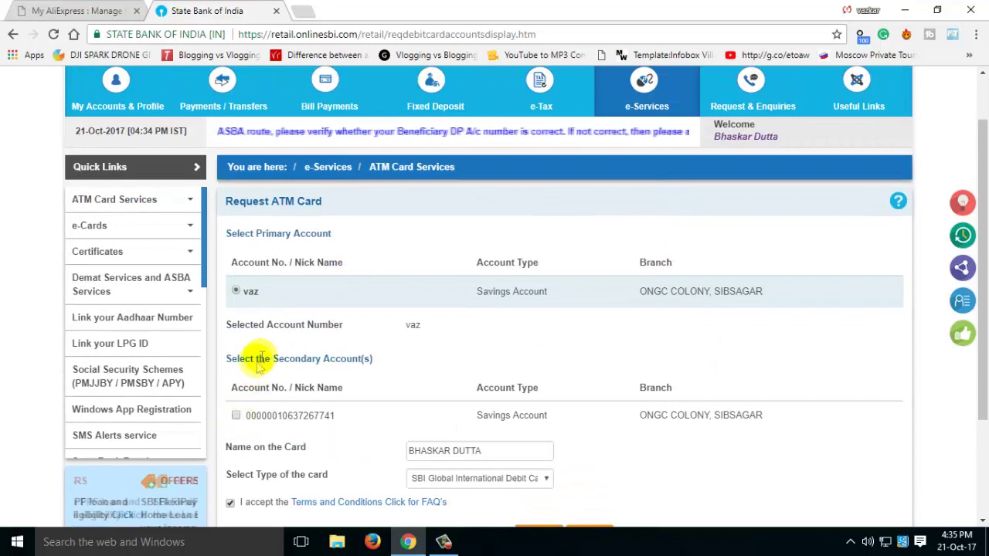
scroll(258, 358, up, 1)
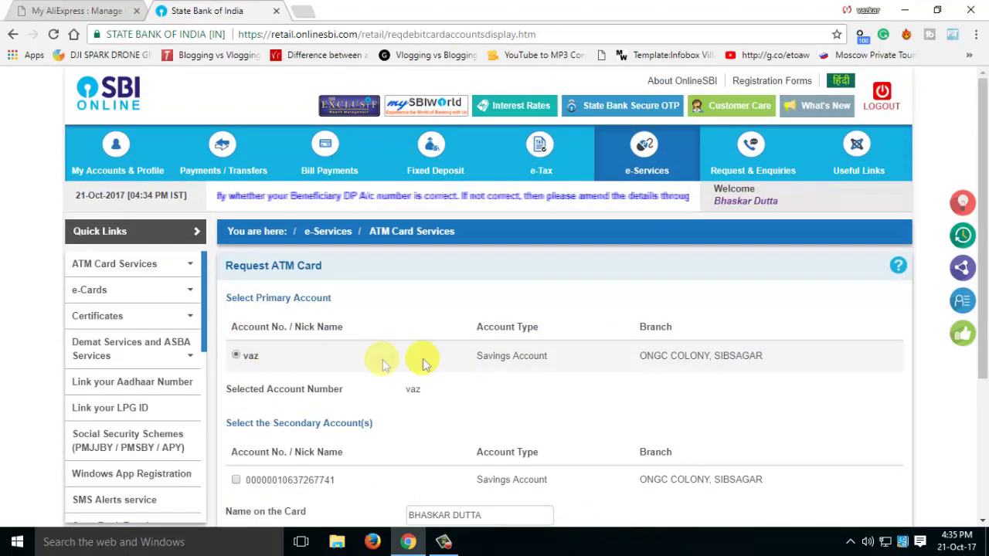
scroll(454, 387, down, 3)
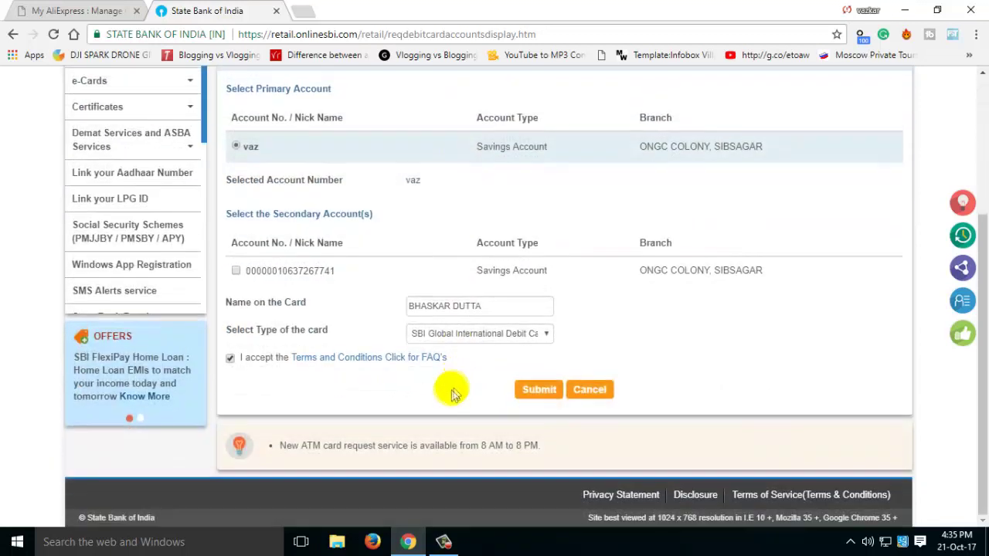
click(525, 390)
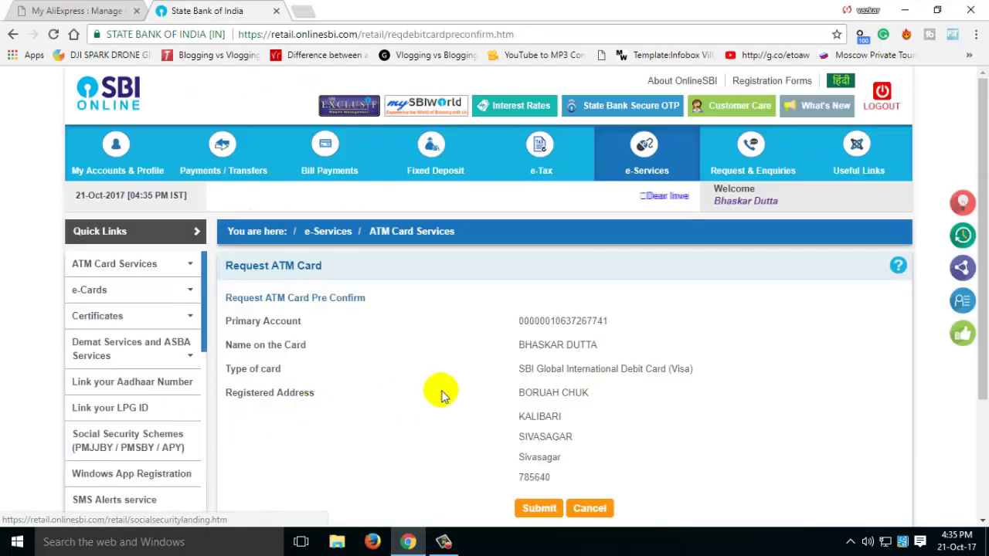
Step: Review and submit the pre-confirmed card details, then choose Using One Time Password (OTP) validation
scroll(464, 383, down, 1)
drag(519, 273, 592, 269)
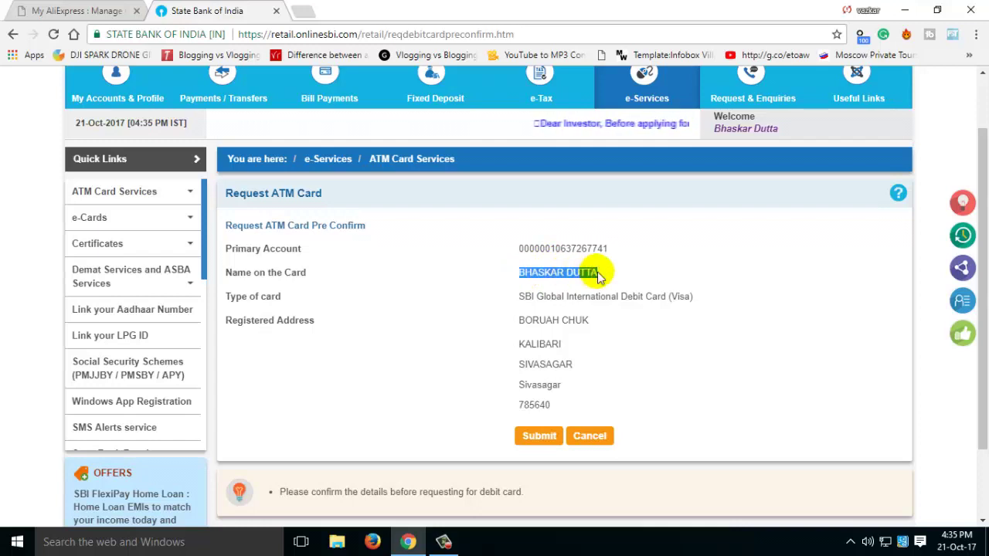
triple_click(656, 299)
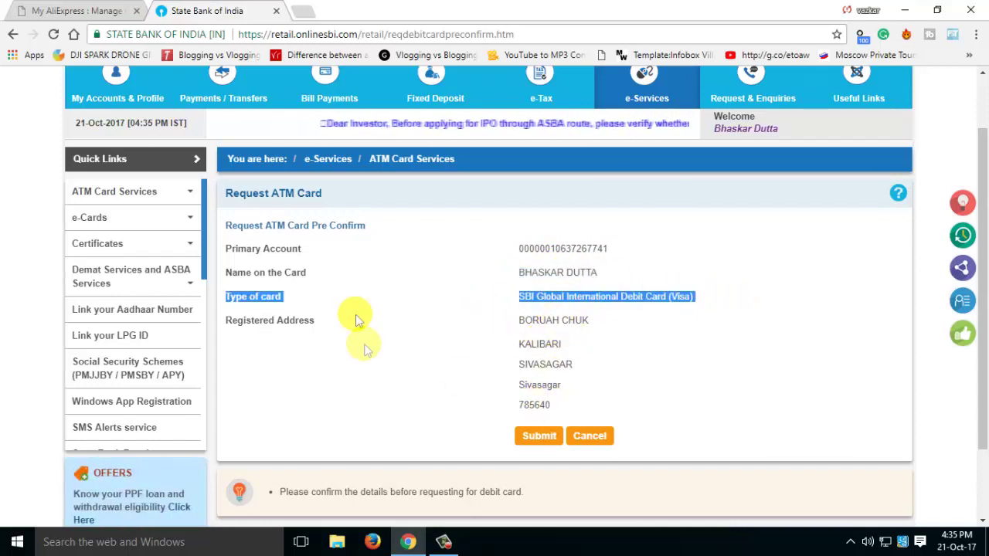
click(564, 324)
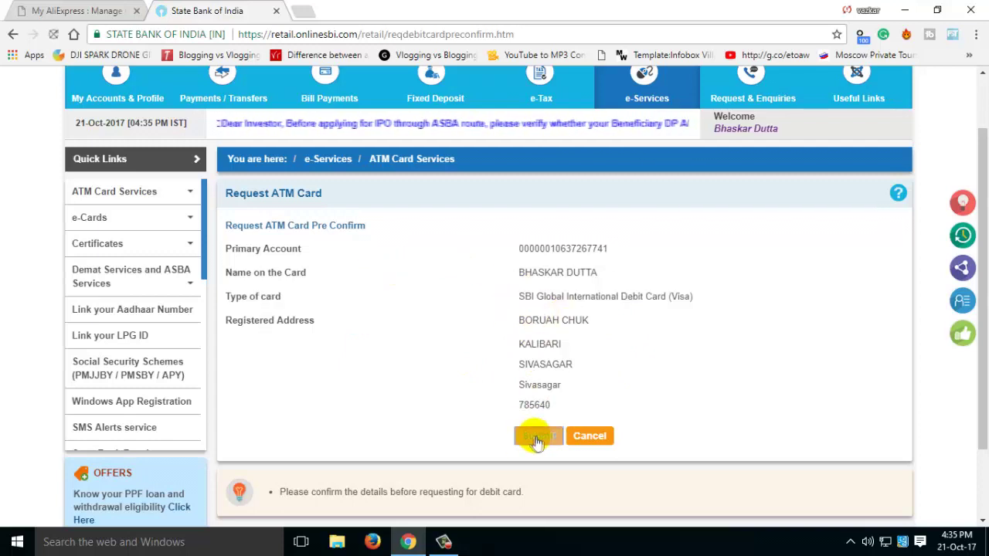
click(532, 435)
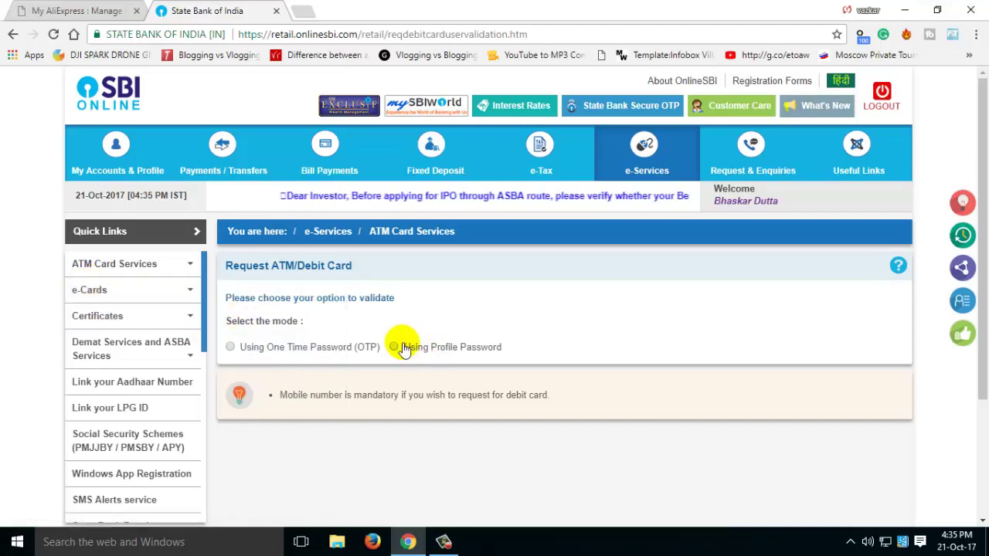
click(230, 347)
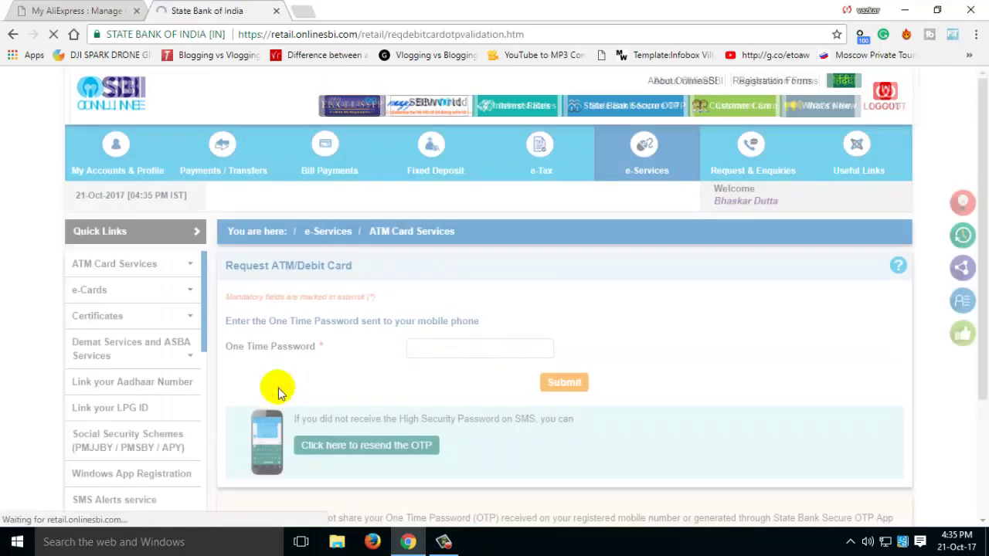
Step: Enter the SMS one-time password and submit it to record the debit card request
click(467, 352)
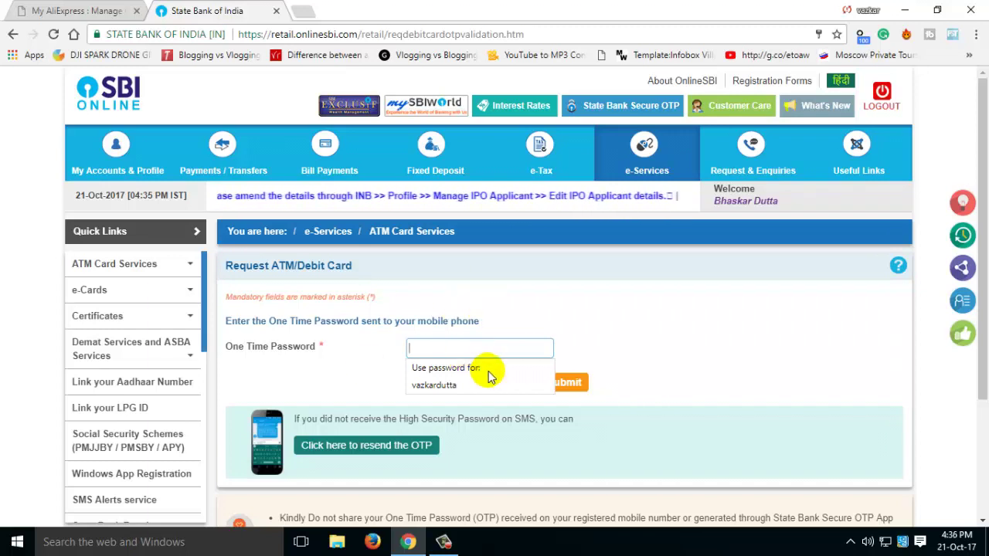
text(••)
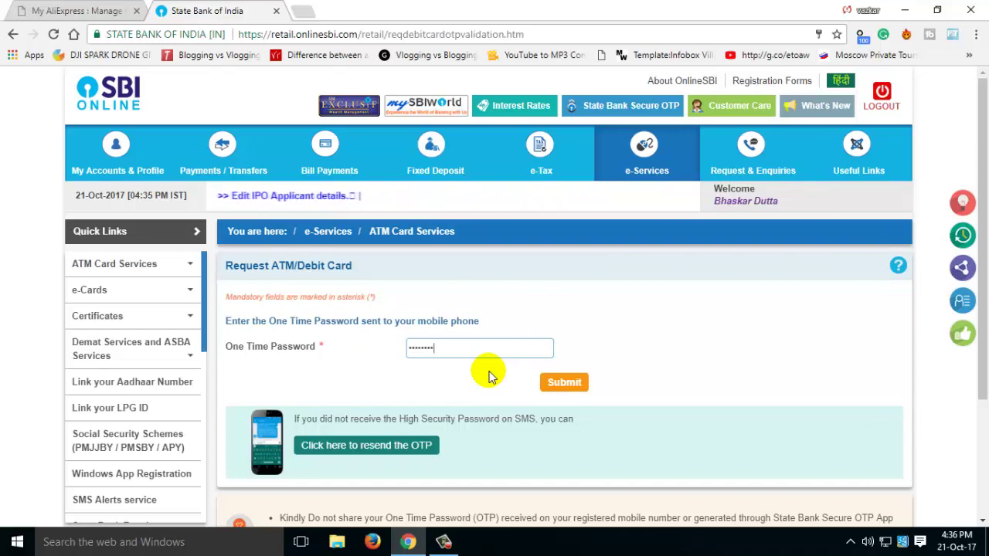
click(564, 382)
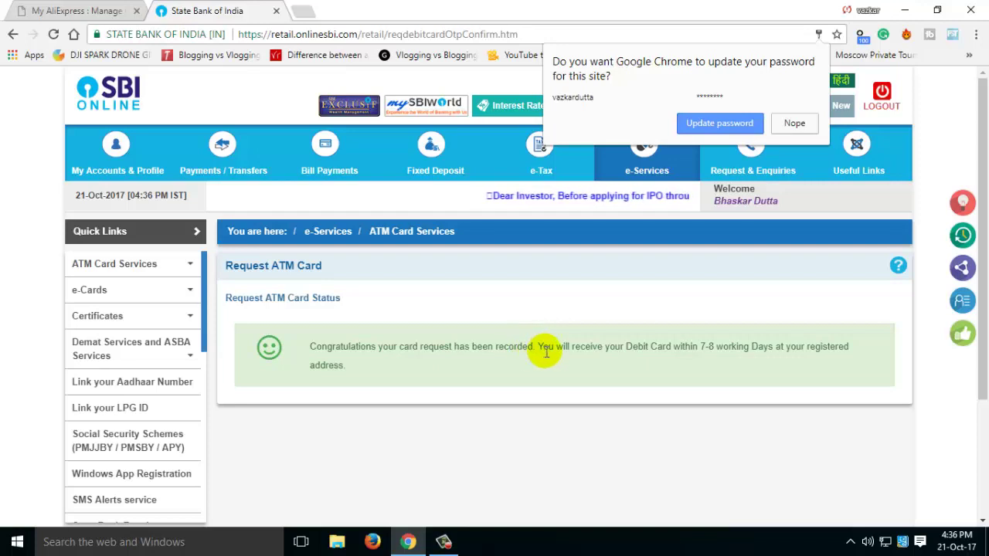
click(704, 347)
Step: Highlight the 7-8 working days delivery estimate on the confirmation page
double_click(706, 347)
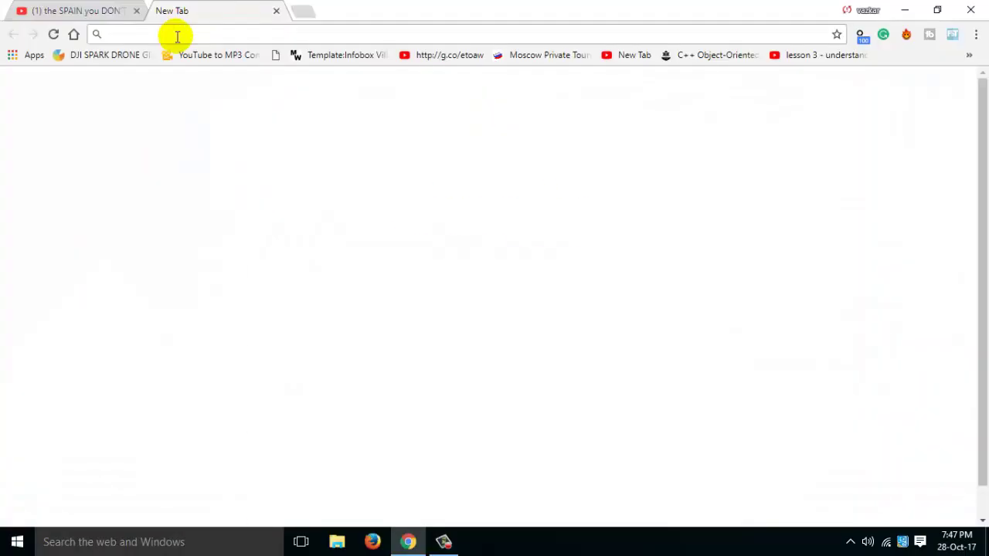
Step: Load onlinesbi.com and log in through Personal Banking LOGIN
text(onlinesbi.com)
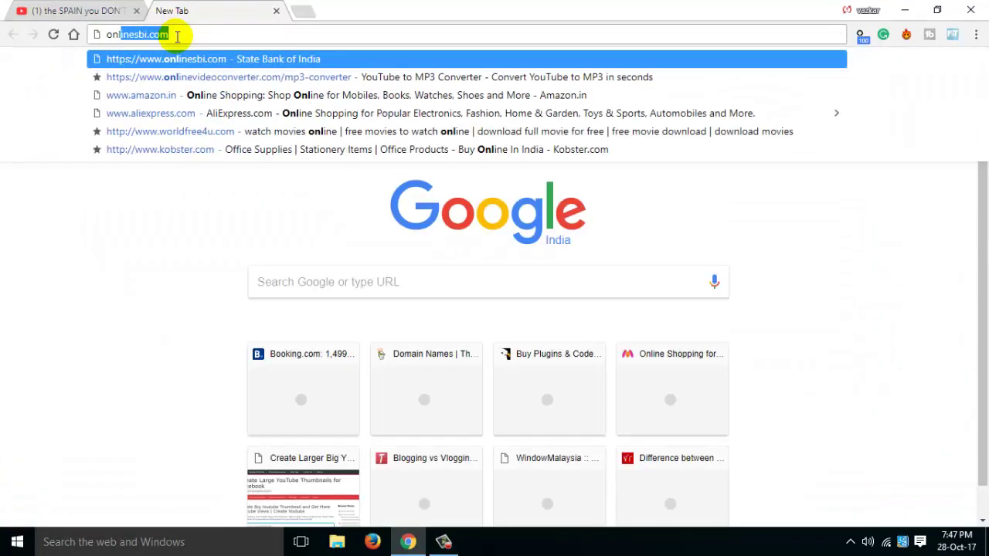
key(Return)
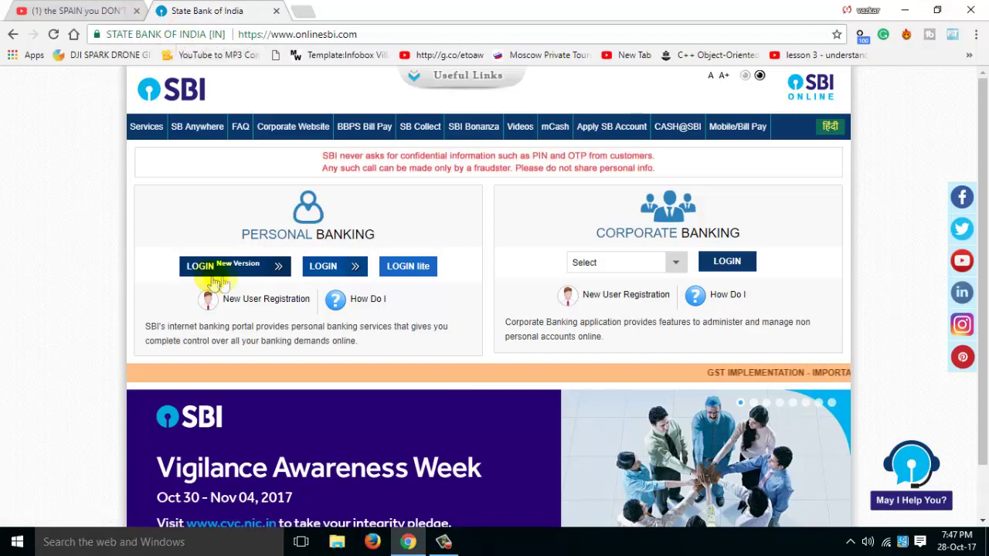
click(322, 273)
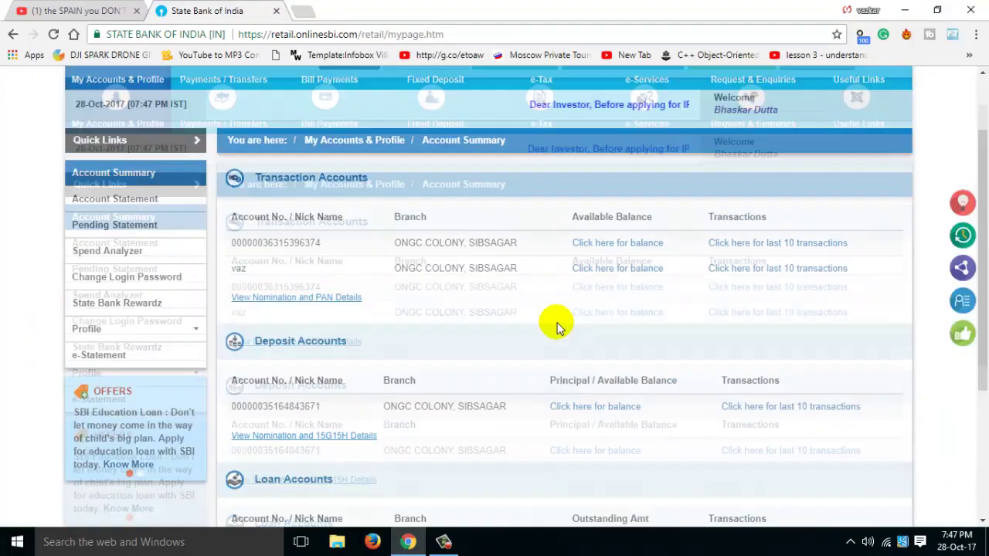
scroll(539, 323, down, 4)
scroll(538, 323, up, 4)
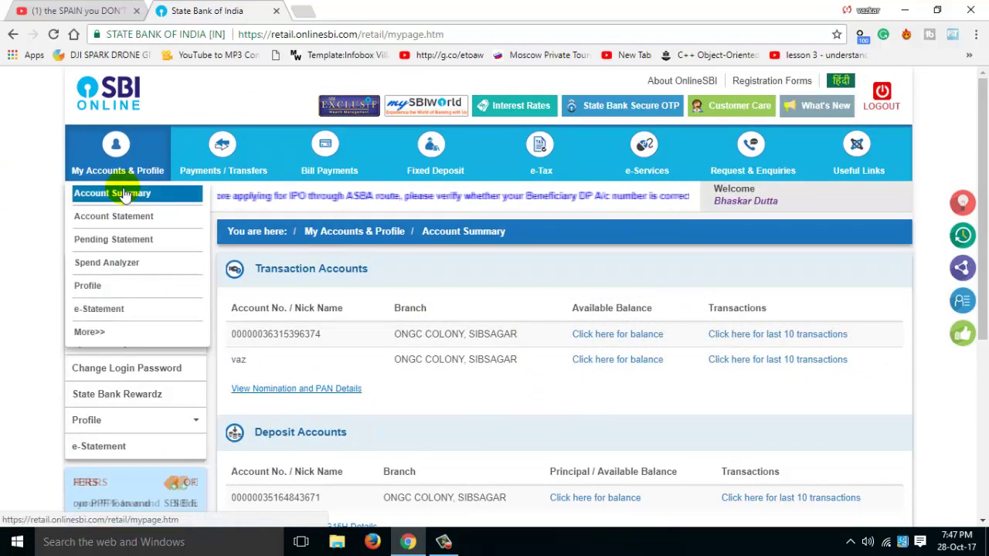
Step: Go to e-Services > ATM Card Services, dismiss the not-allowed alert, and open ATM Pin Generation
mouse_move(624, 148)
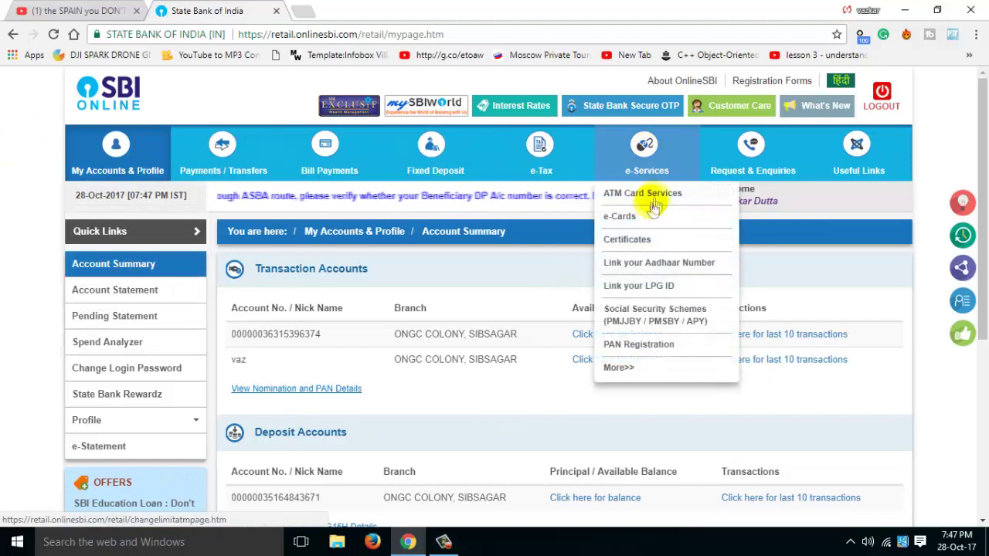
click(624, 197)
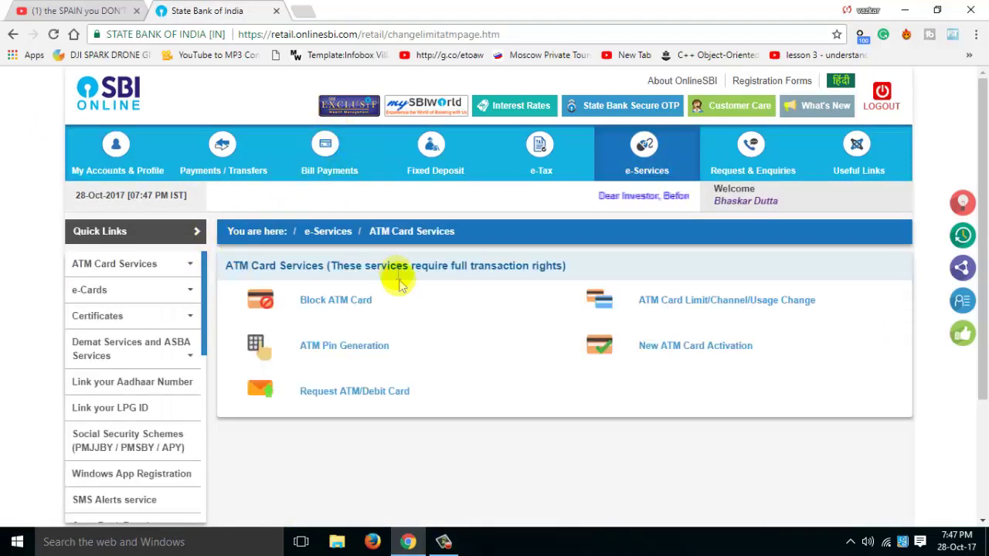
click(334, 355)
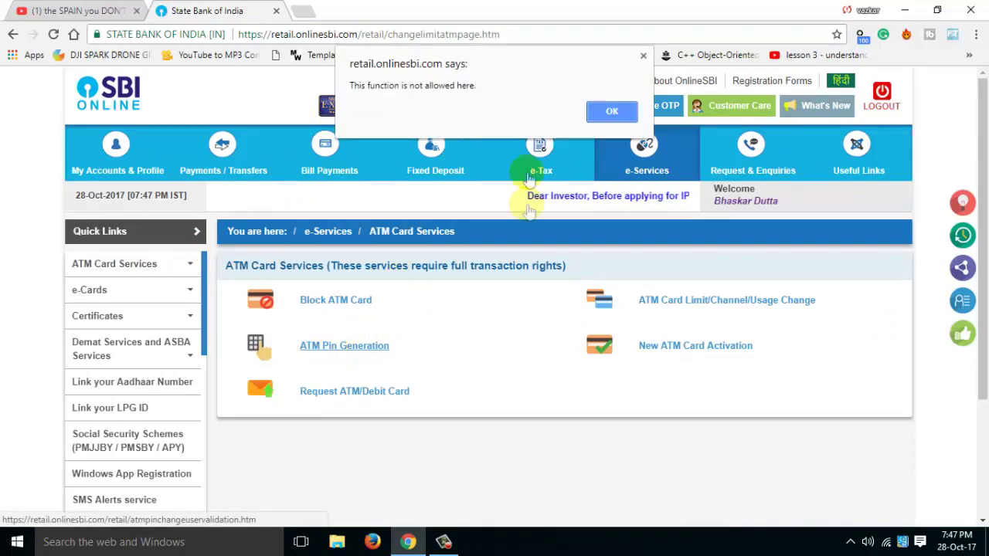
click(610, 113)
click(349, 344)
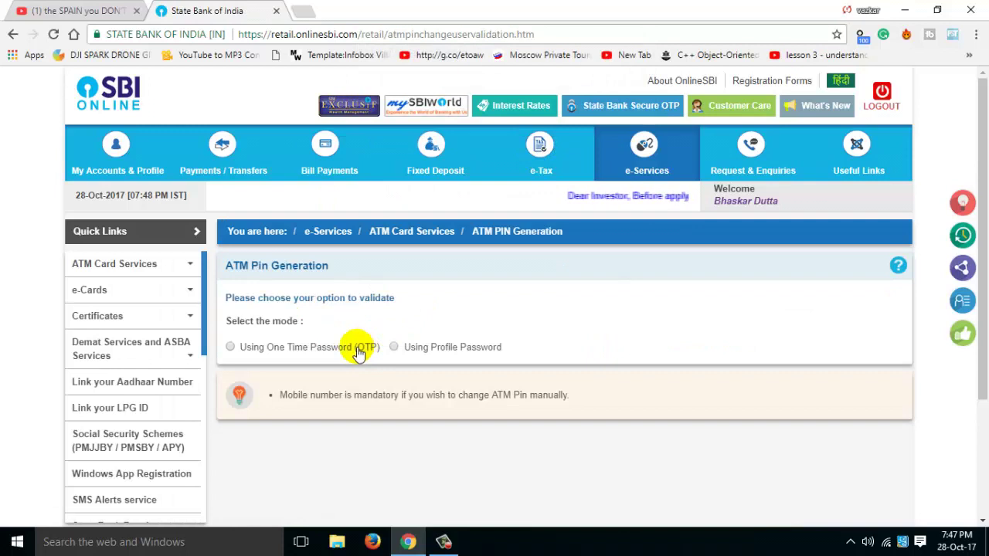
Step: Select OTP validation for PIN generation, then go back to e-Services > ATM Card Services
click(232, 348)
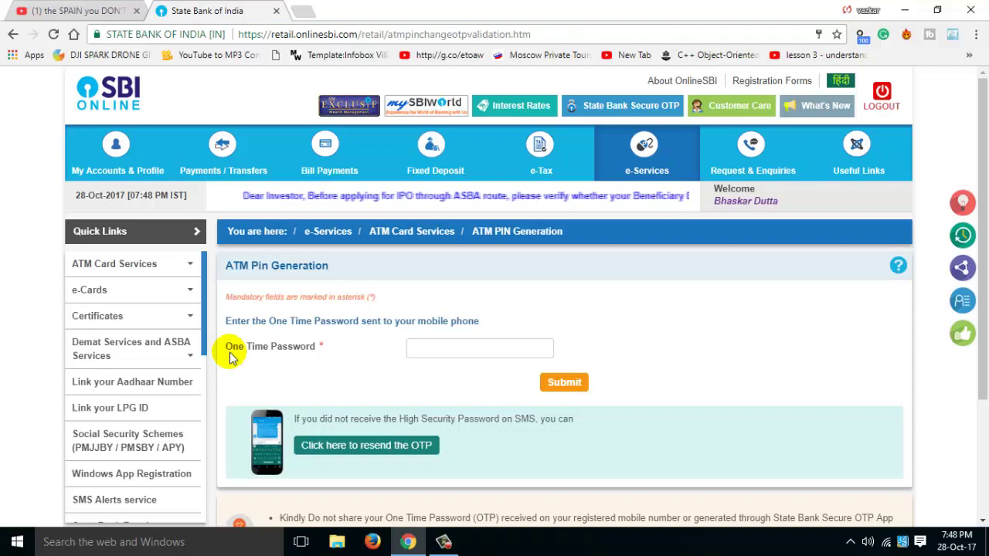
mouse_move(645, 166)
click(649, 199)
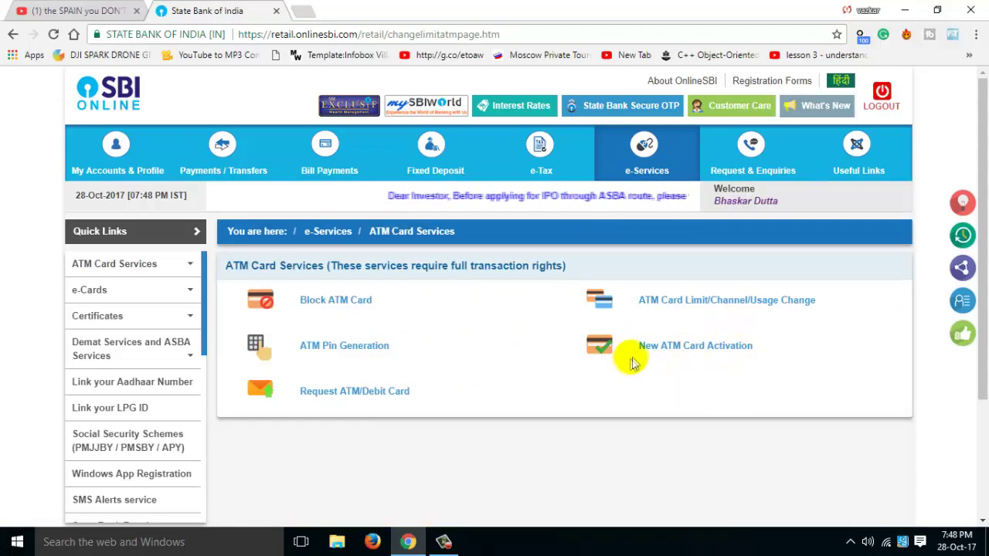
Step: Open New ATM Card Activation for the savings account and click into the card number fields, leaving them empty
click(691, 351)
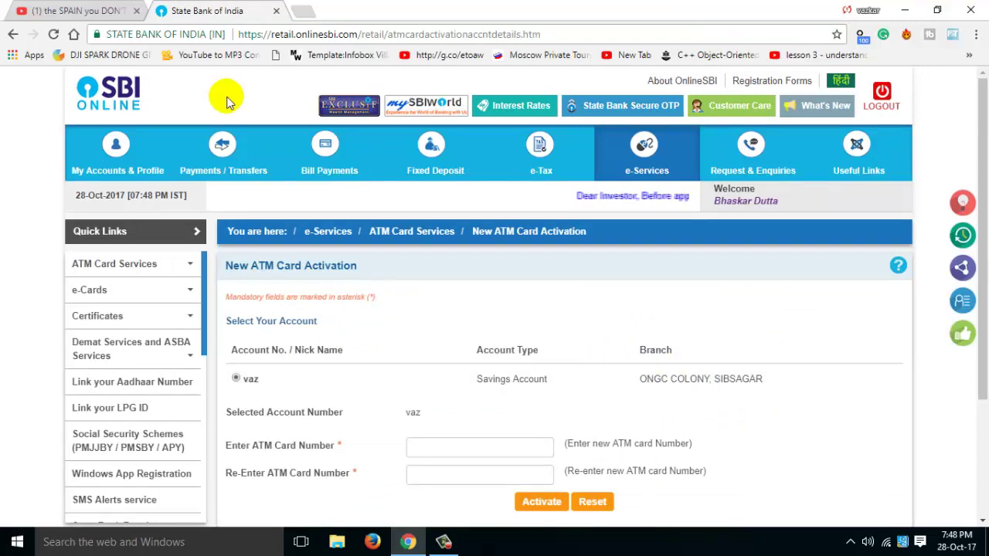
drag(242, 379, 353, 379)
scroll(324, 386, down, 2)
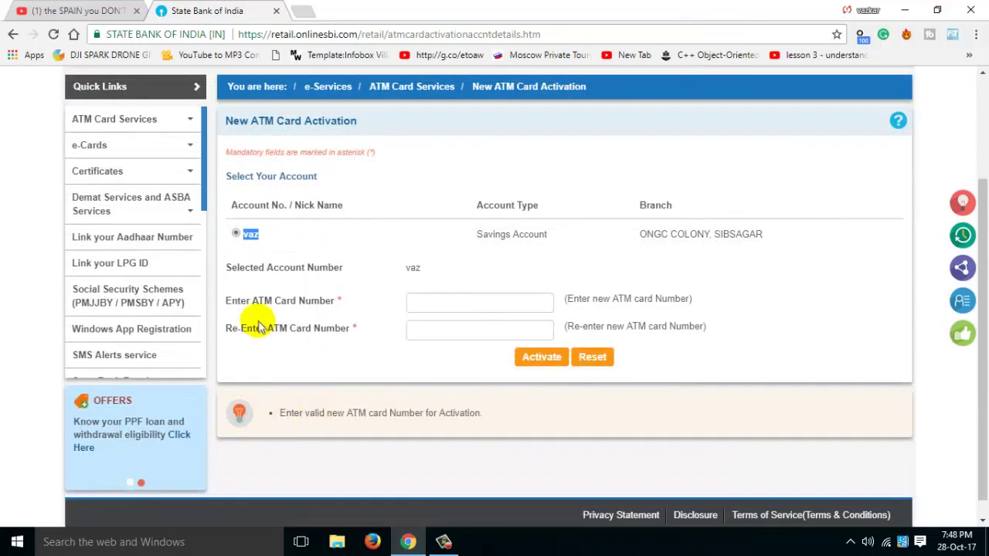
click(448, 306)
click(445, 332)
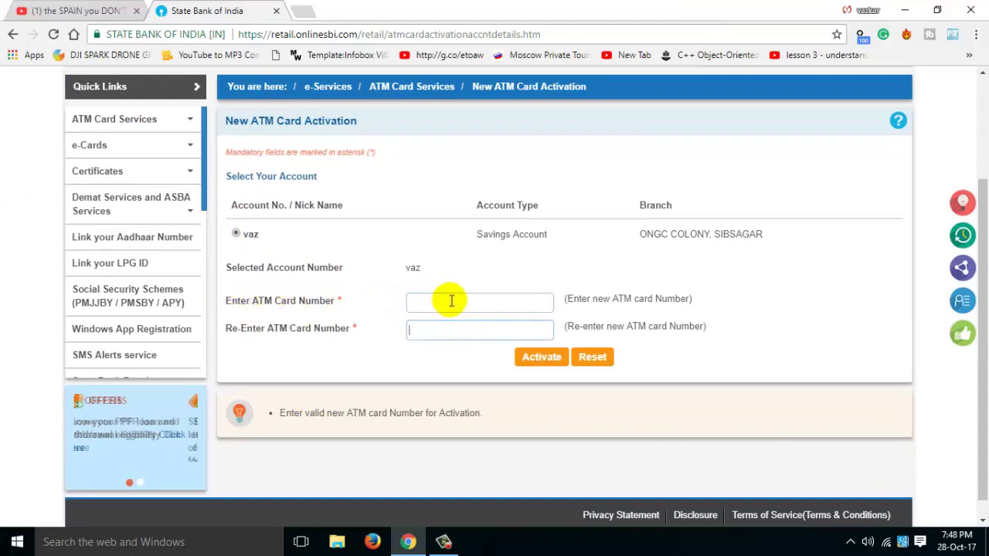
click(460, 305)
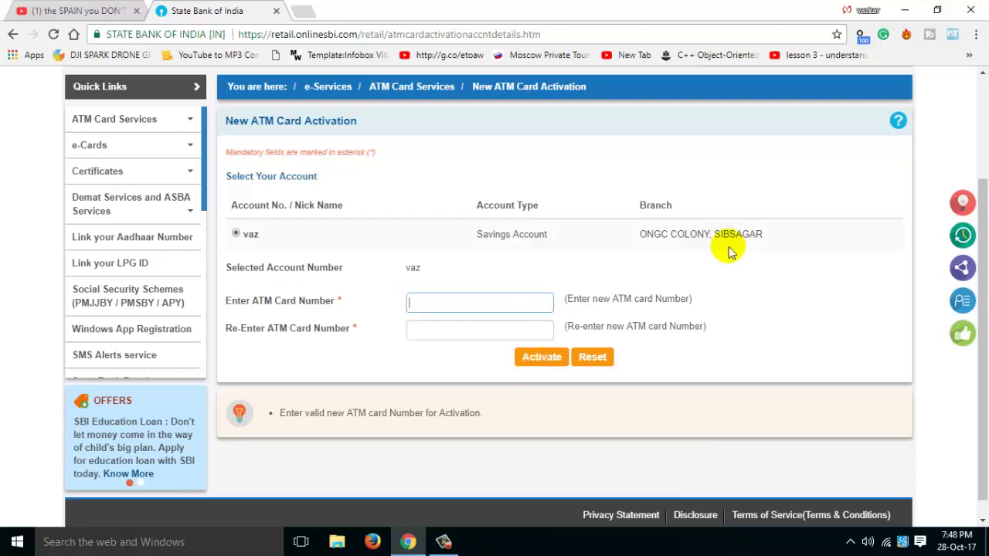
scroll(722, 324, up, 2)
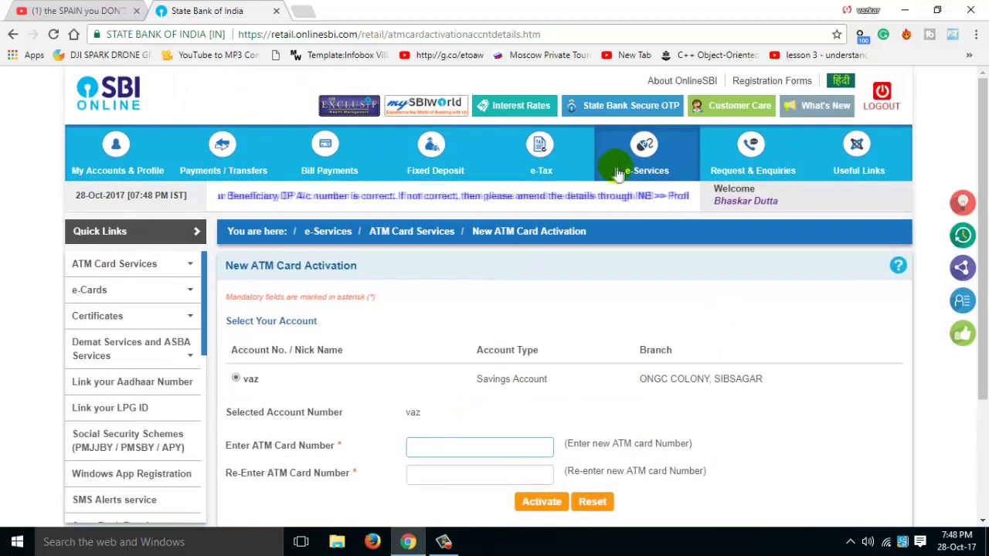
Step: From ATM Card Services, open ATM Card Limit/Channel/Usage Change and scroll through the account's listed cards
mouse_move(656, 160)
click(653, 195)
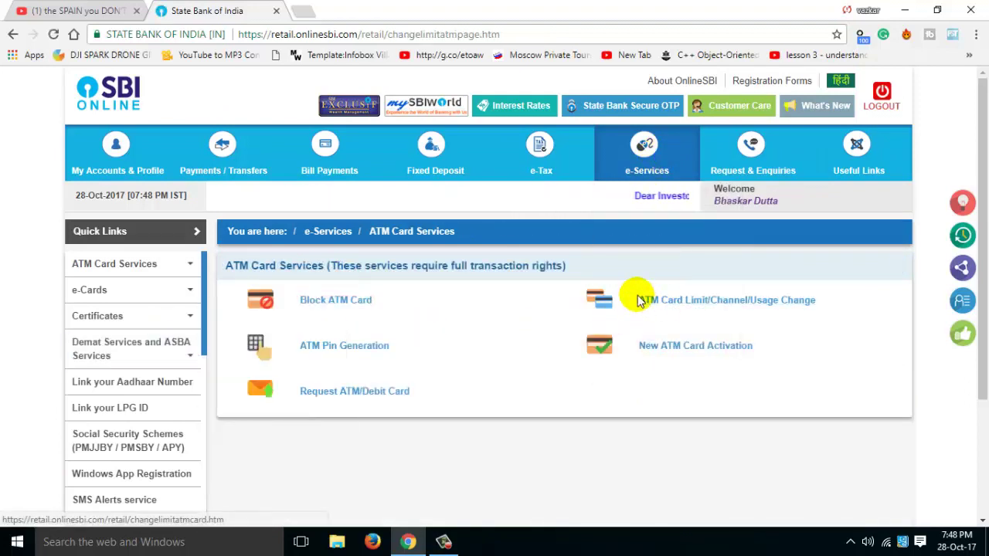
click(769, 305)
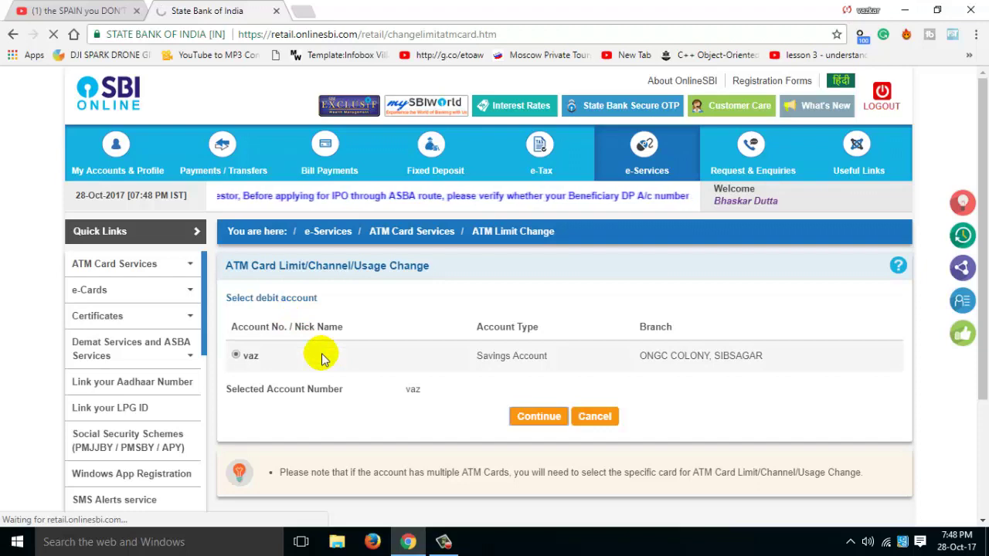
scroll(321, 357, down, 2)
scroll(321, 358, up, 2)
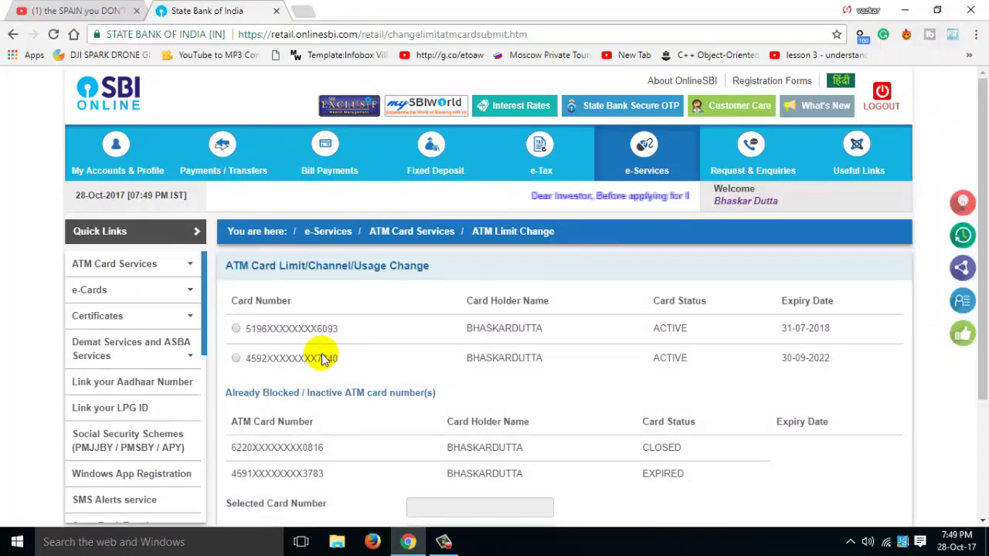
scroll(376, 365, down, 2)
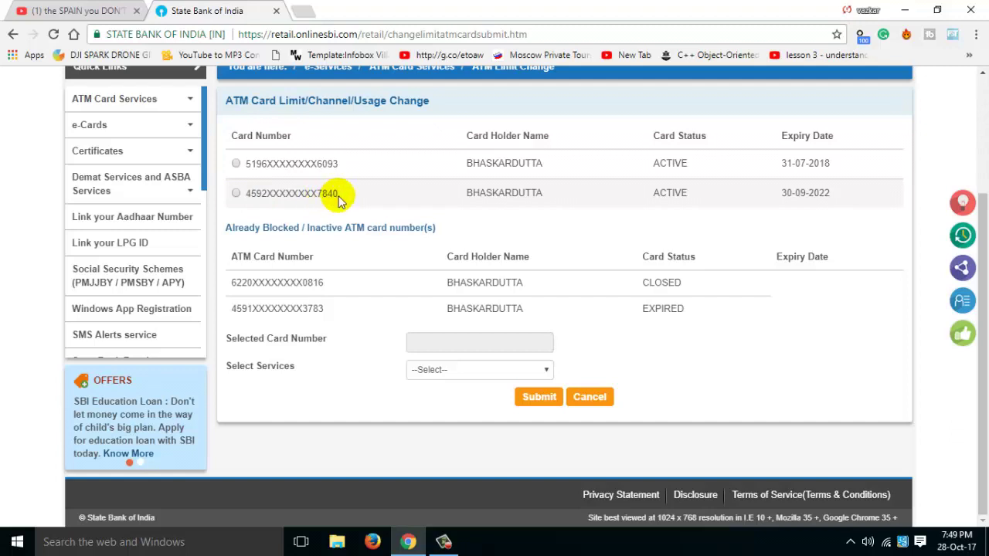
Step: Select the active debit card expiring 30-09-2022 and choose the Change Usage Type service
click(236, 194)
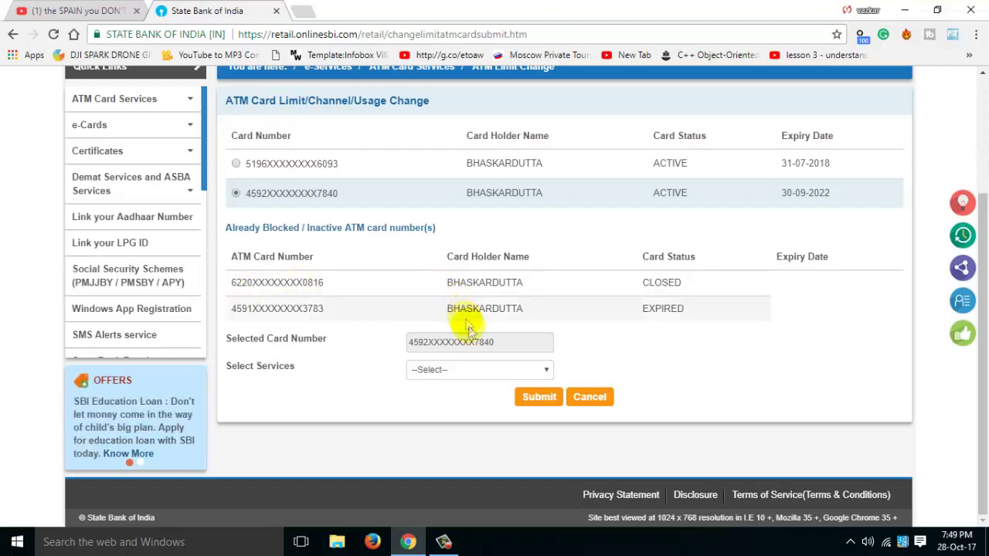
click(472, 372)
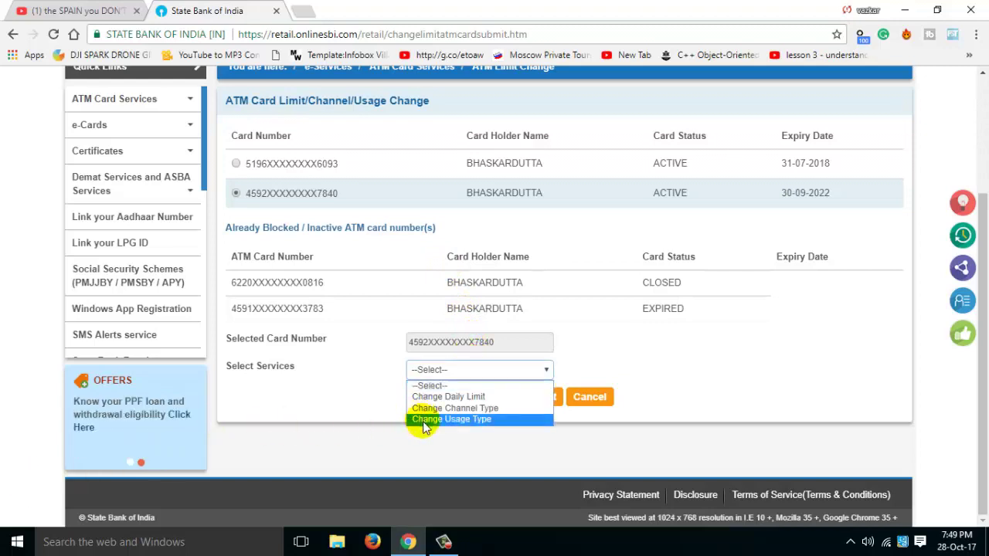
click(286, 352)
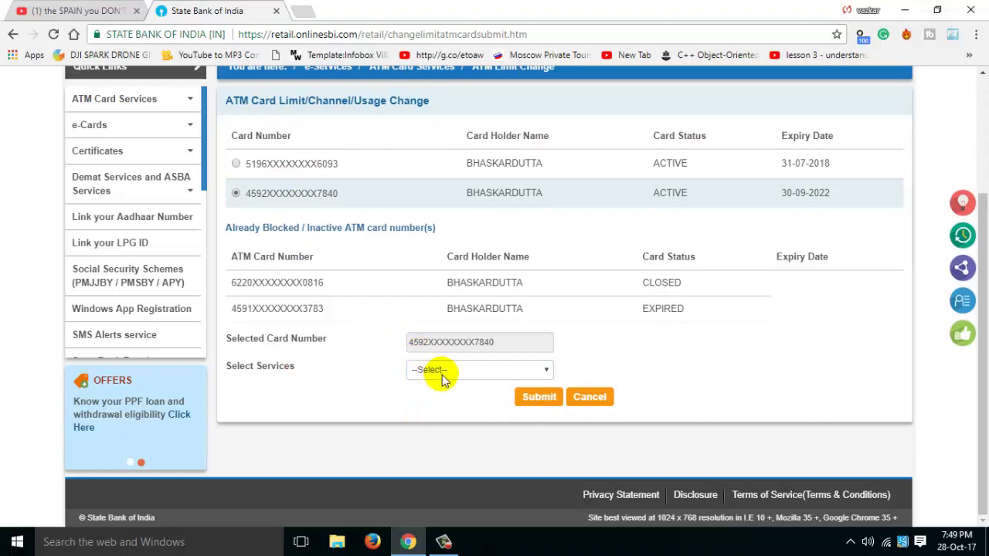
click(418, 374)
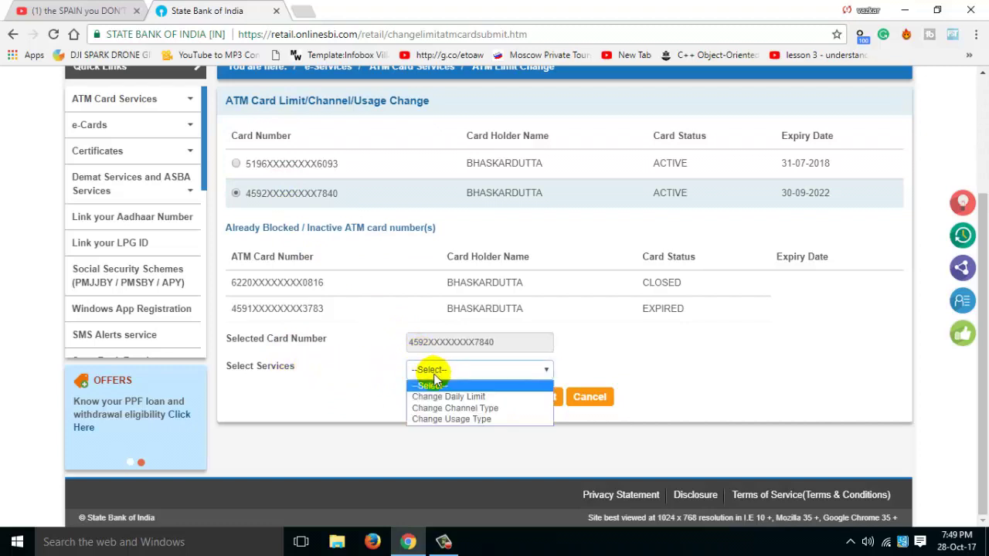
click(452, 421)
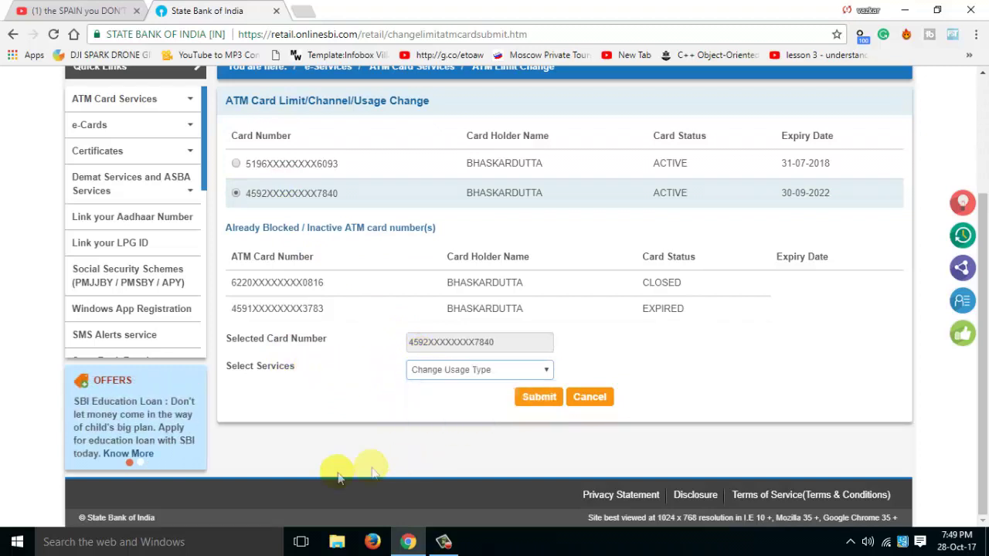
Step: Submit the usage-type change request and pick International Usage as the usage type
click(541, 397)
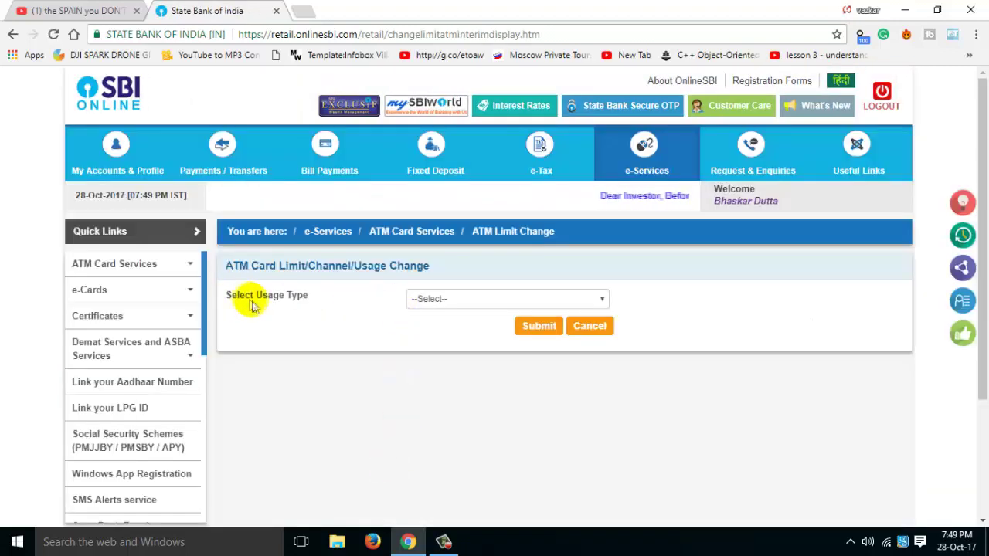
click(453, 300)
click(464, 337)
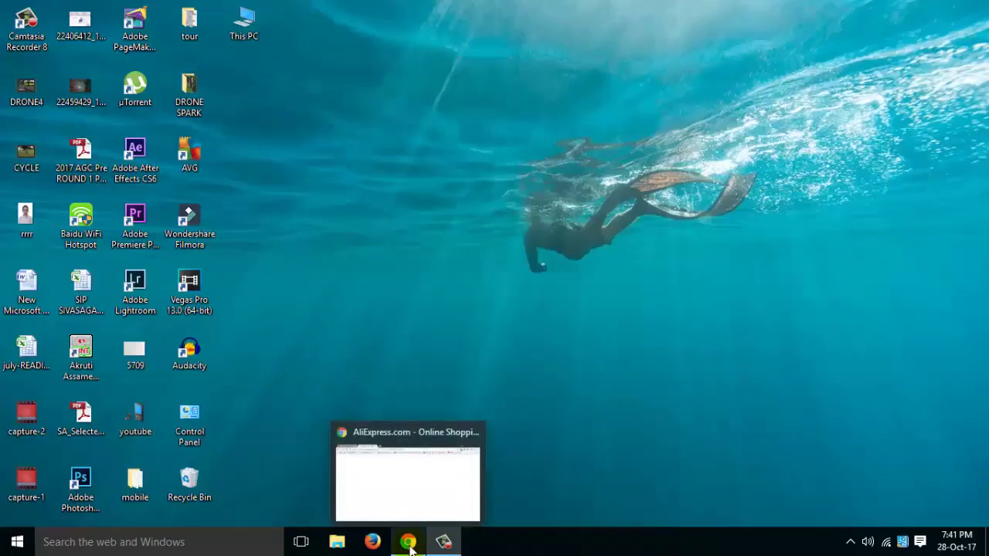
Step: Restore the AliExpress window and open the 11.11 Phones, Tablets & Accessories sale page
click(409, 543)
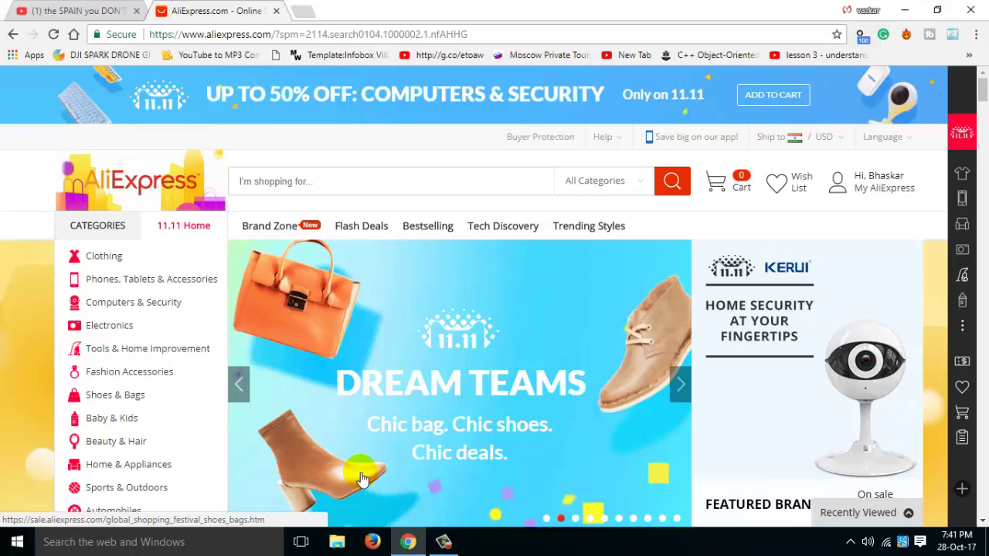
scroll(349, 490, down, 2)
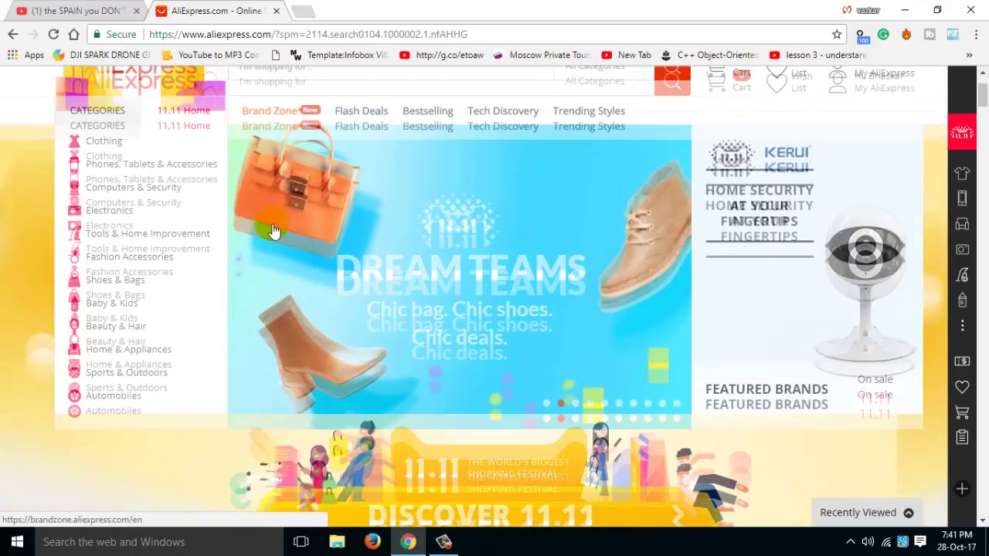
scroll(345, 233, up, 2)
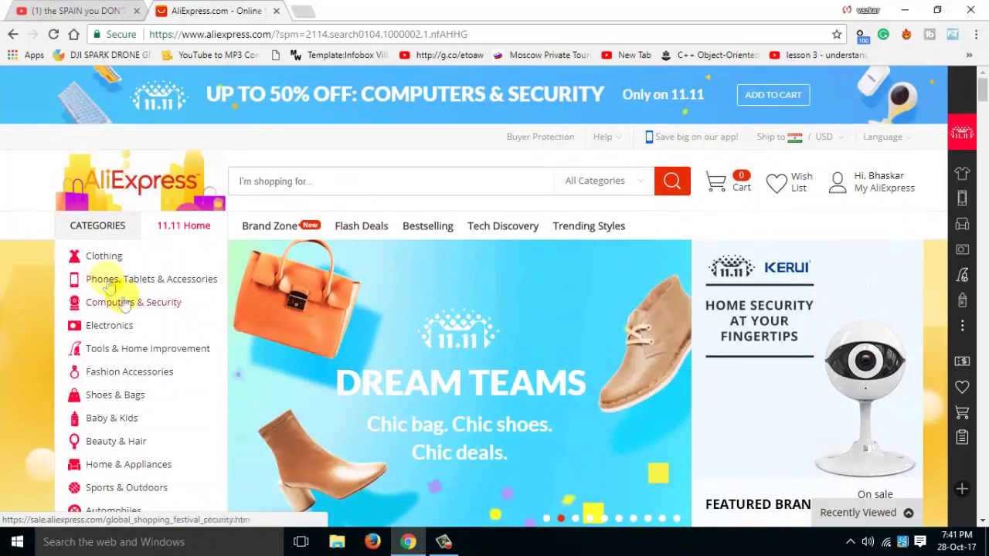
click(132, 283)
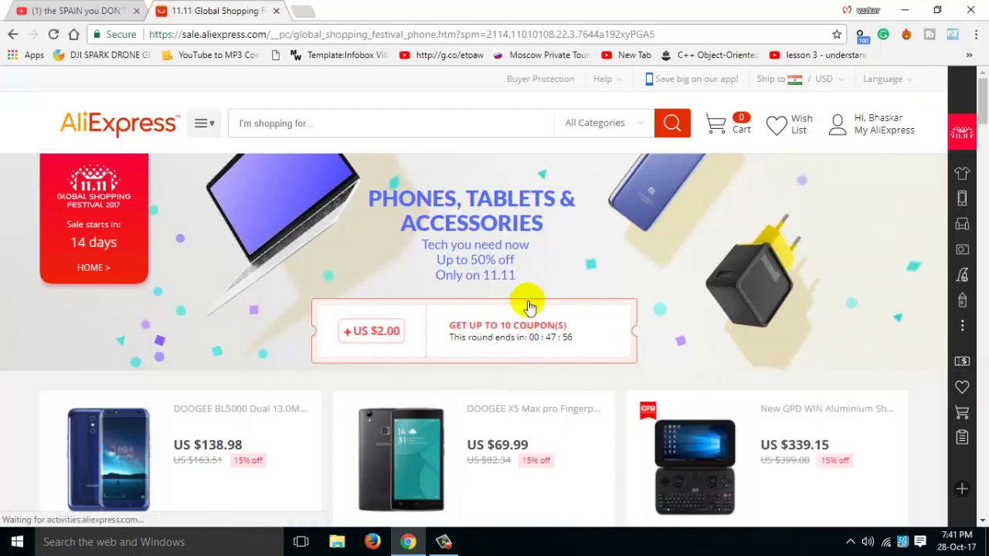
scroll(159, 221, down, 7)
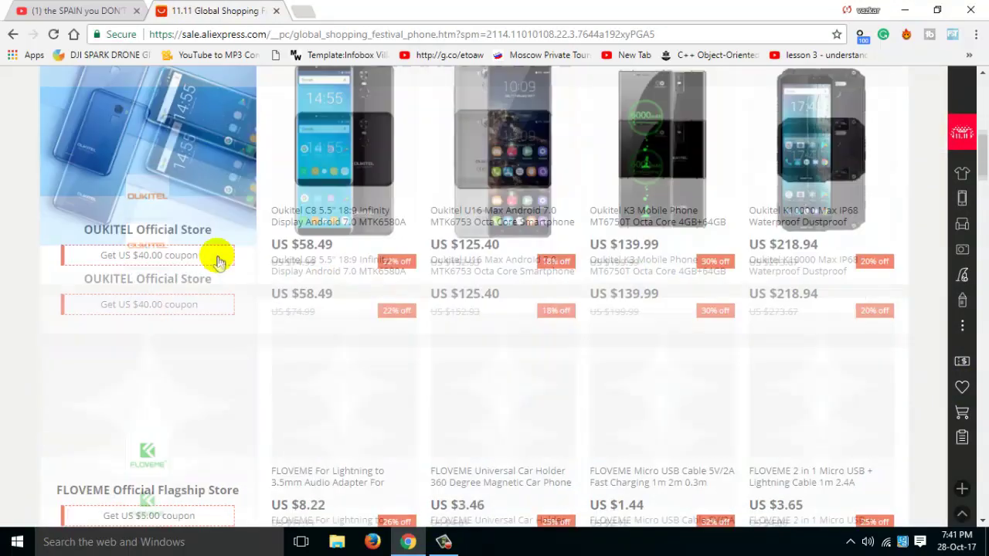
scroll(309, 309, down, 5)
scroll(317, 303, up, 8)
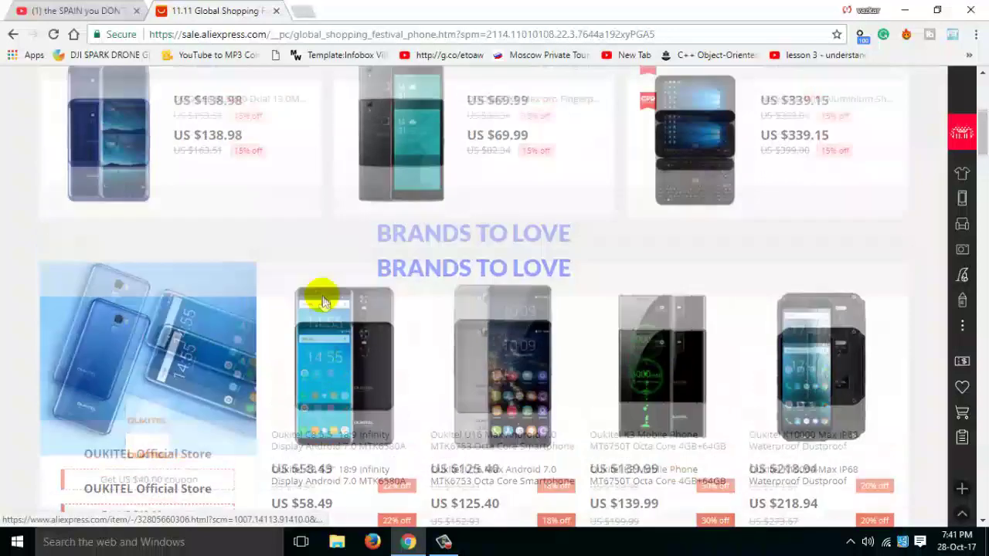
scroll(322, 300, up, 5)
click(388, 129)
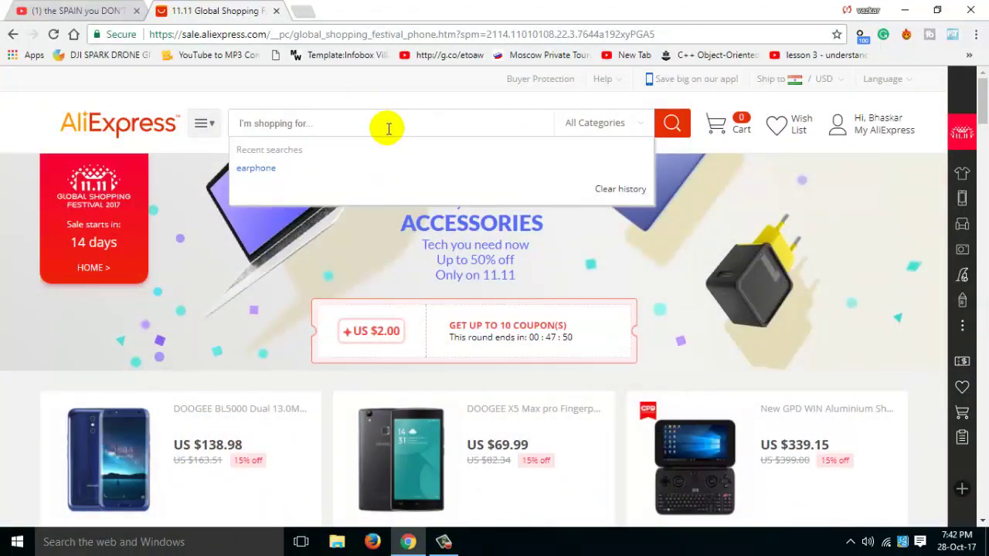
Step: Search AliExpress for 'earphone' and open the US $1.38 3.5mm in-ear earphones product page
click(360, 171)
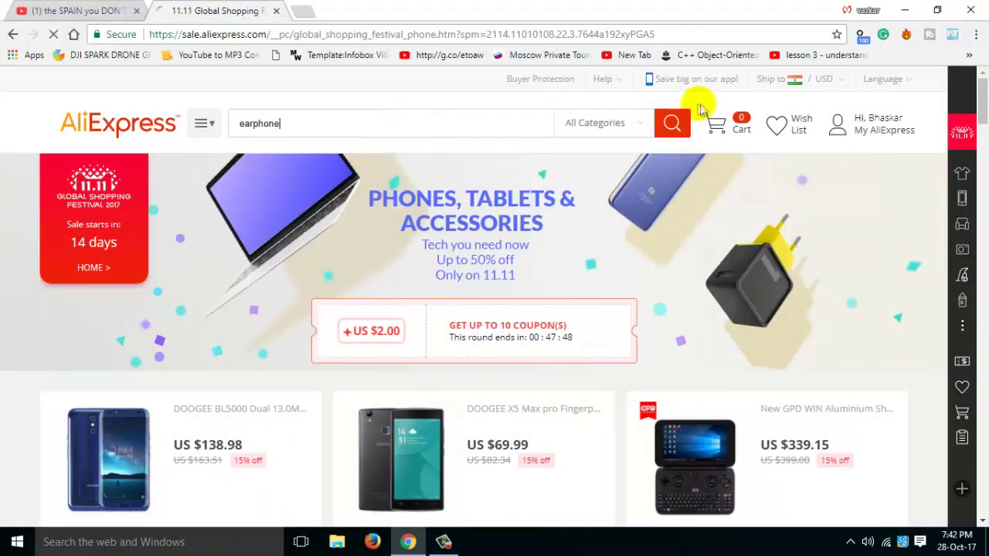
click(672, 127)
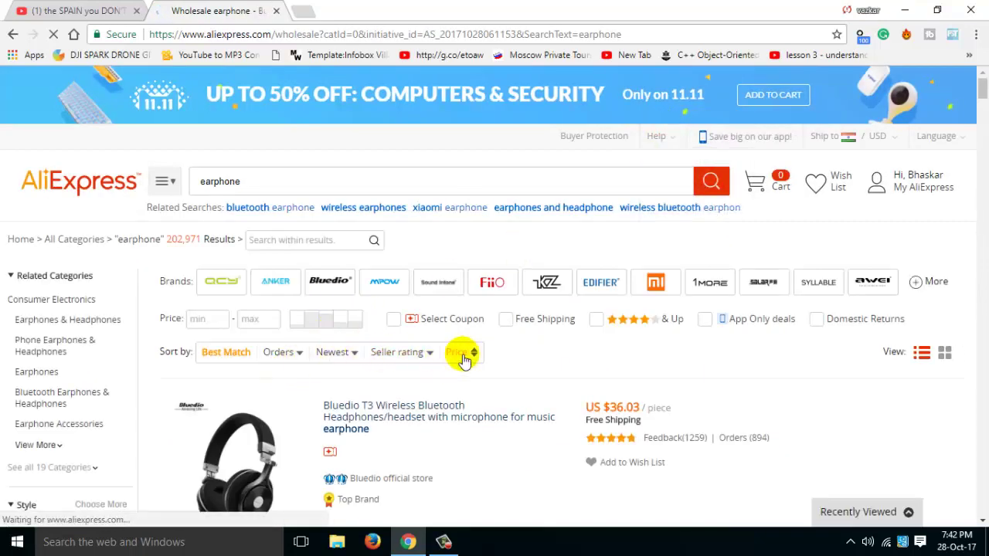
scroll(468, 379, down, 2)
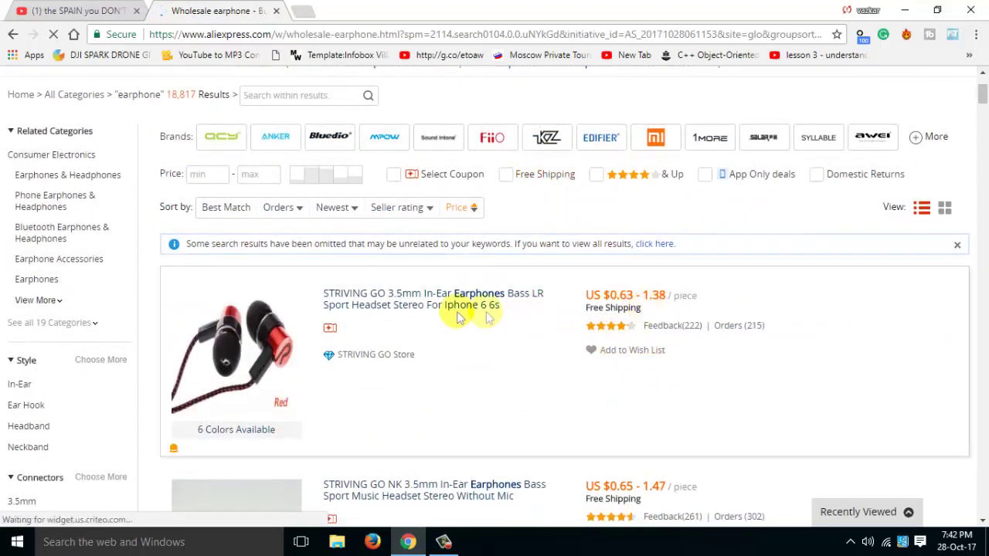
scroll(386, 319, down, 2)
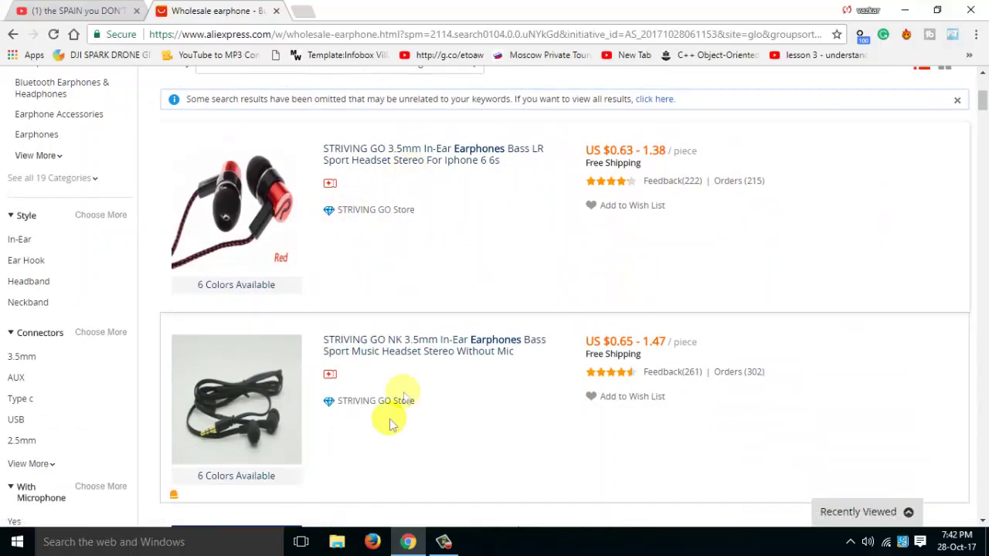
click(498, 340)
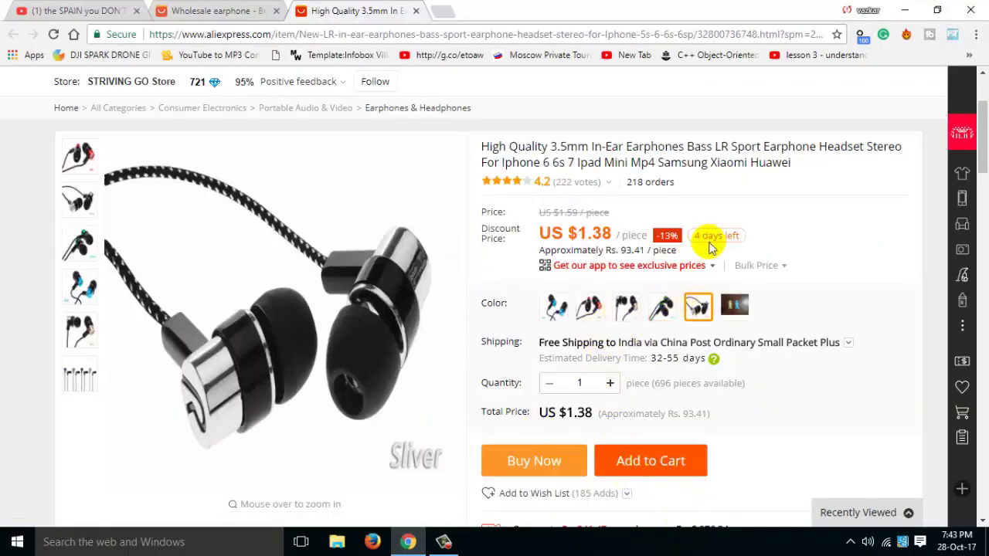
Step: Buy the US $1.38 earphones now and set payment to Other payment methods instead of the saved card
click(533, 479)
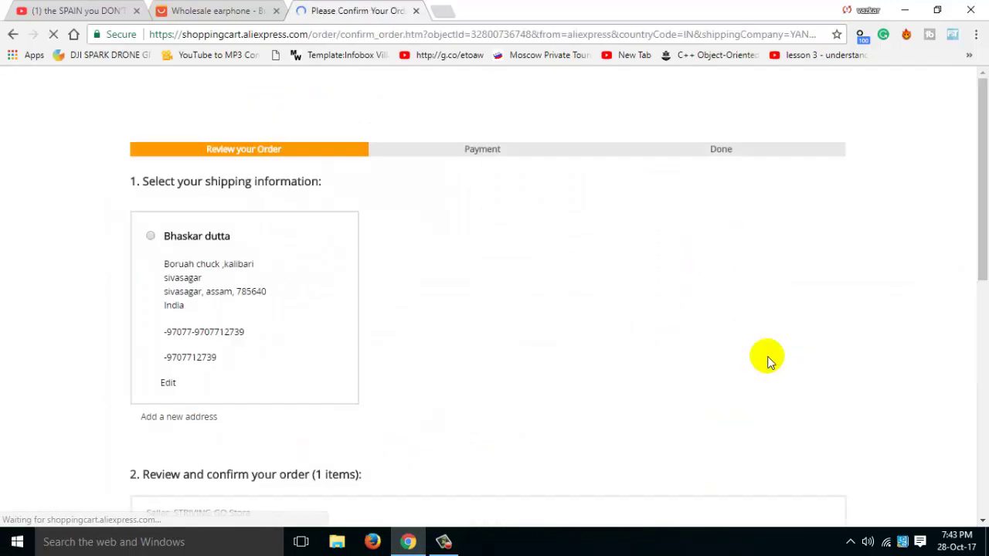
scroll(404, 281, down, 5)
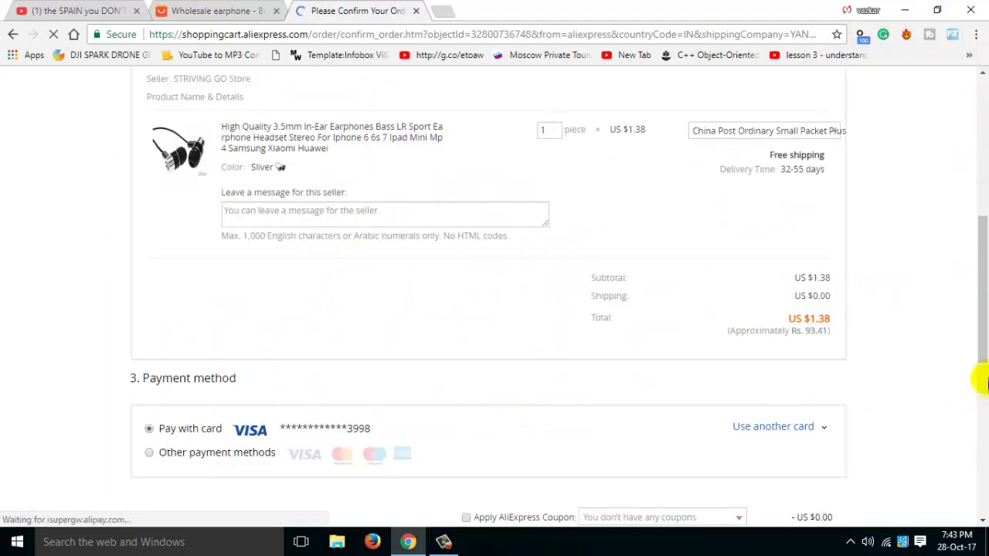
click(982, 378)
scroll(983, 398, up, 3)
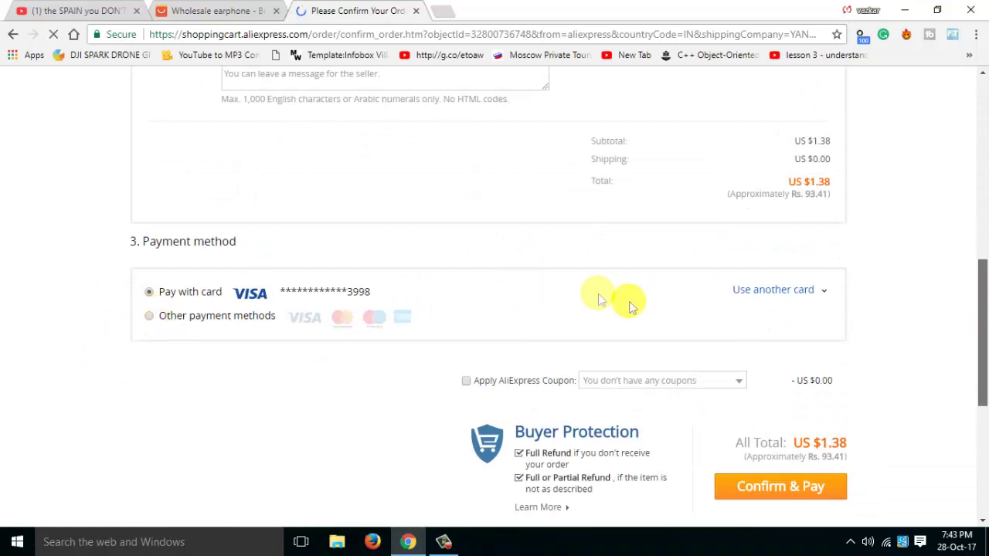
scroll(147, 309, up, 1)
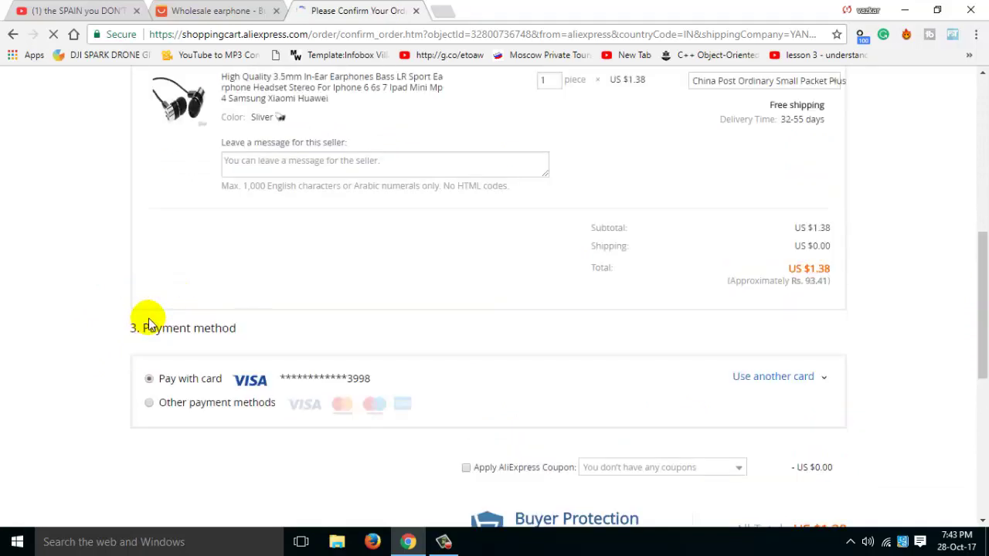
scroll(158, 407, down, 1)
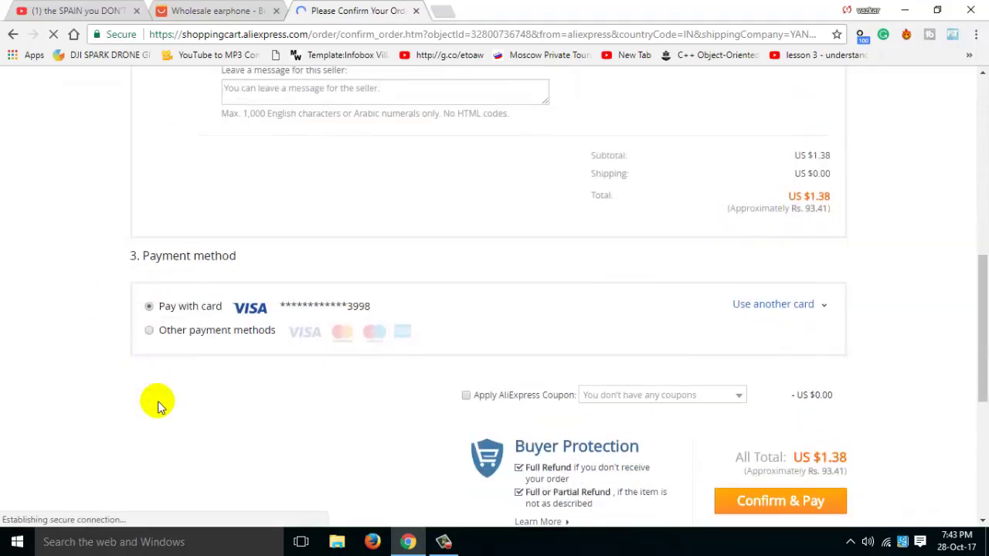
click(149, 330)
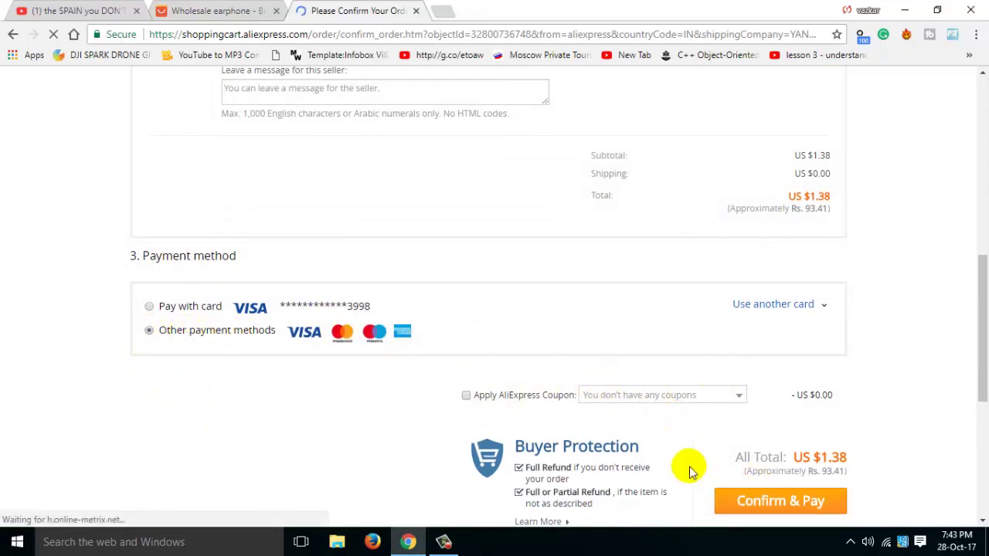
scroll(856, 305, down, 2)
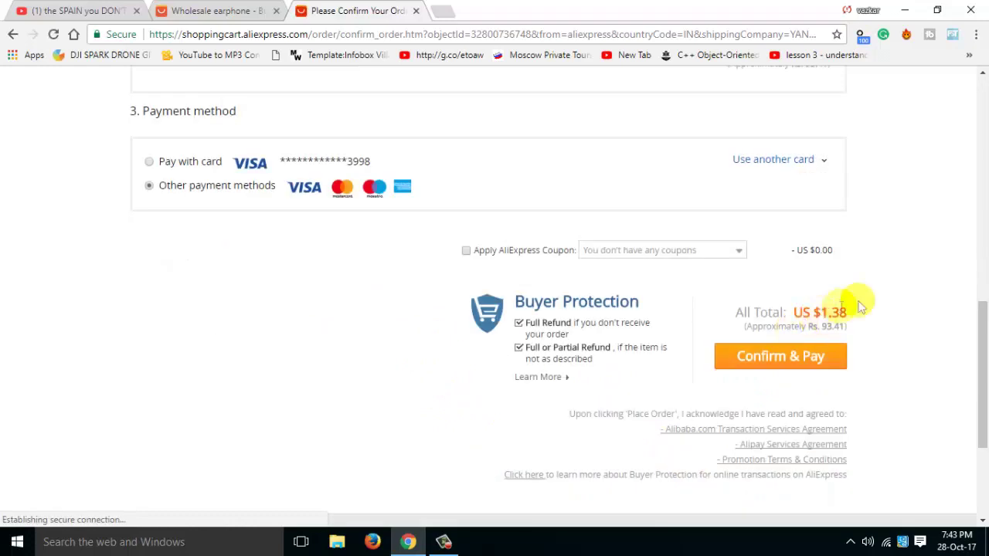